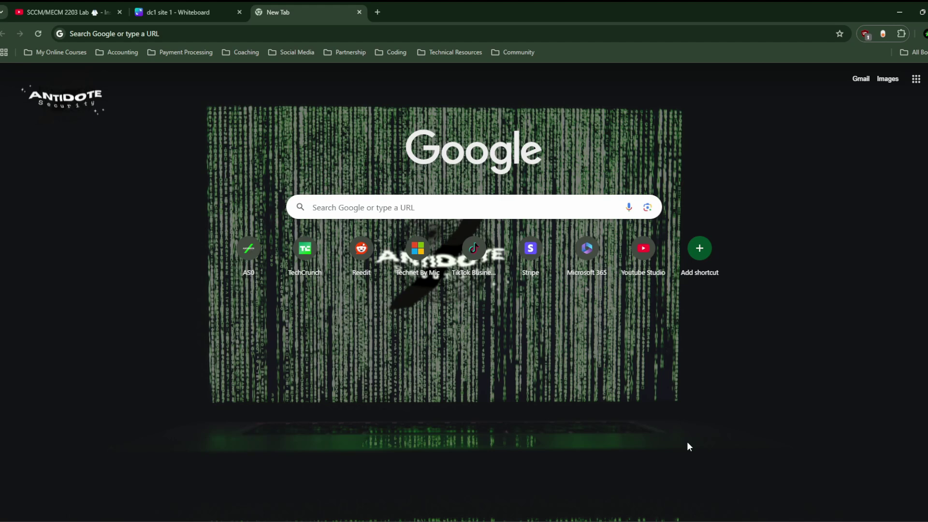
Step: Switch to VMware Workstation and bracket the DC2 and MECM Server 001 pair, the router, and the DC1 SITE1 and MECM SERVER 002 pair in yellow ink
left_click(571, 457)
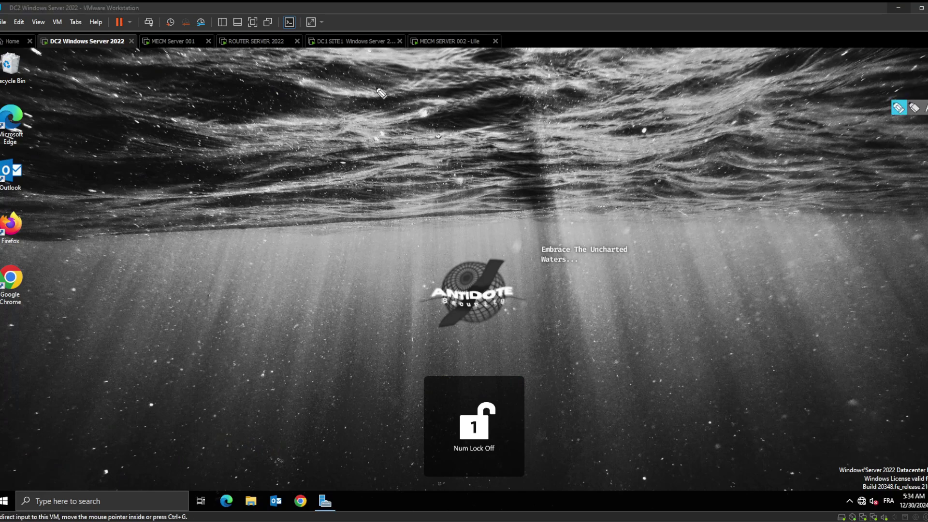
mouse_move(34, 19)
left_mouse_down()
mouse_move(37, 55)
mouse_move(203, 60)
mouse_move(212, 36)
left_mouse_up()
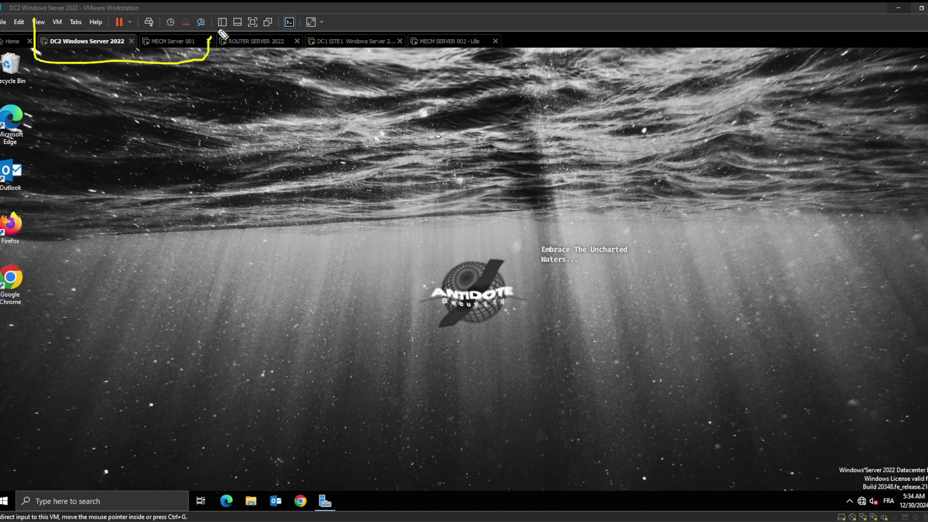
mouse_move(217, 29)
left_mouse_down()
mouse_move(291, 80)
mouse_move(297, 28)
mouse_move(393, 95)
mouse_move(500, 24)
left_mouse_up()
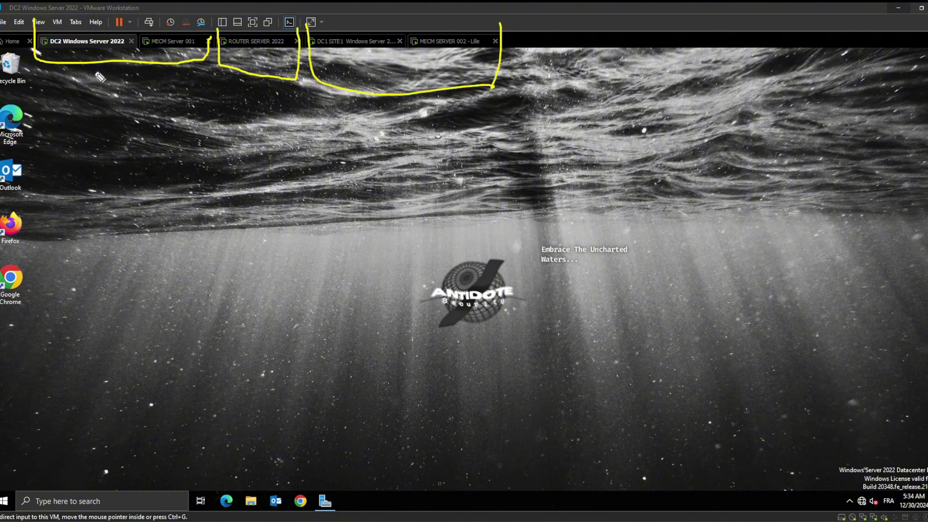
Step: Label the DC2 group Paris and the DC1 SITE1 group Lille in yellow ink, with arrows from the router towards both sites
mouse_move(37, 101)
left_mouse_down()
mouse_move(39, 154)
mouse_move(41, 114)
mouse_move(73, 78)
left_mouse_up()
left_click_drag(62, 79, 72, 87)
mouse_move(70, 125)
left_mouse_down()
mouse_move(56, 141)
mouse_move(89, 147)
left_mouse_up()
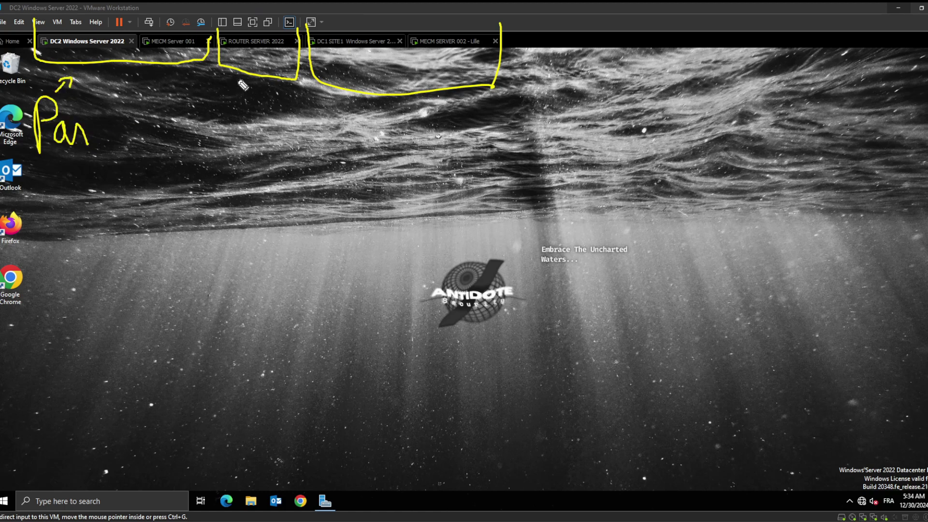
mouse_move(237, 73)
left_mouse_down()
mouse_move(186, 102)
mouse_move(195, 86)
mouse_move(195, 112)
mouse_move(329, 127)
left_mouse_up()
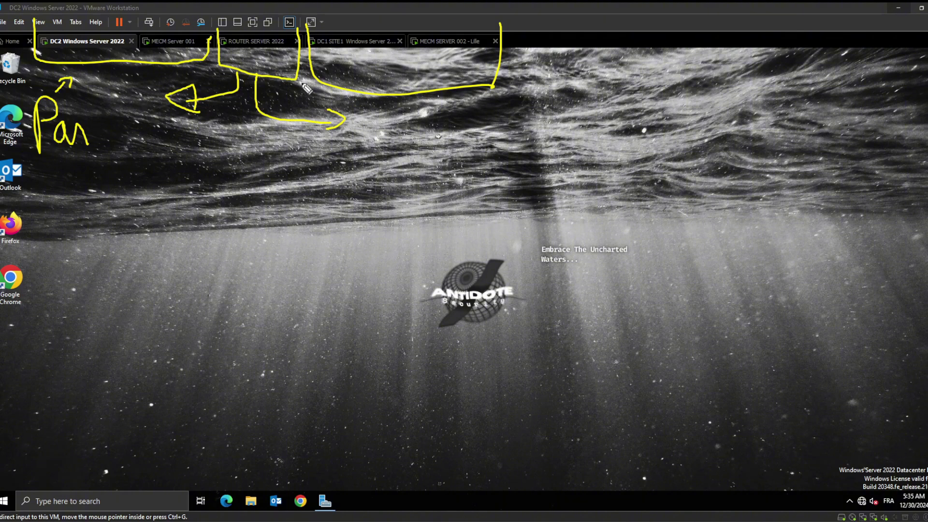
mouse_move(380, 121)
left_mouse_down()
mouse_move(369, 157)
mouse_move(419, 166)
left_mouse_up()
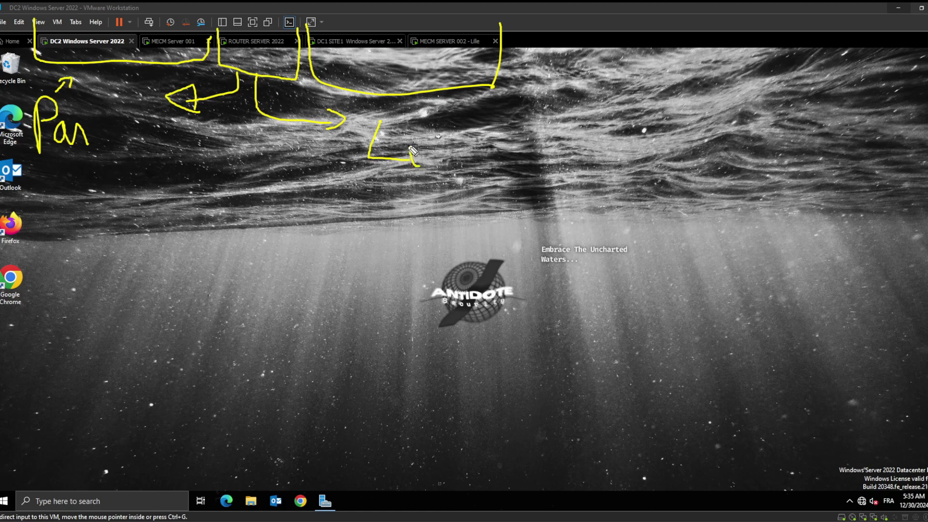
mouse_move(441, 128)
left_mouse_down()
mouse_move(433, 131)
mouse_move(450, 160)
mouse_move(471, 164)
mouse_move(487, 153)
mouse_move(473, 157)
mouse_move(498, 170)
left_mouse_up()
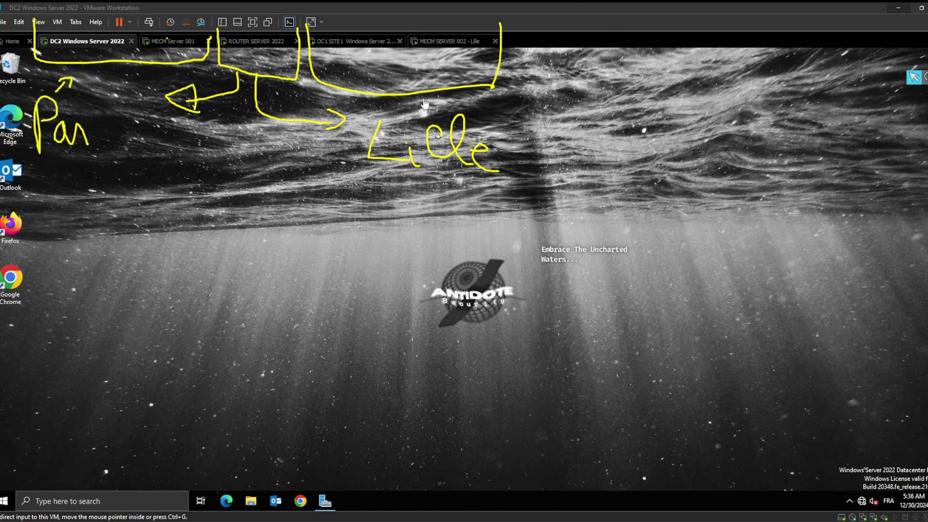
Step: Return to the DC2 Windows Server 2022 machine and copy the w32tm /config /manualpeerlist line from the Notepad notes
left_click(182, 42)
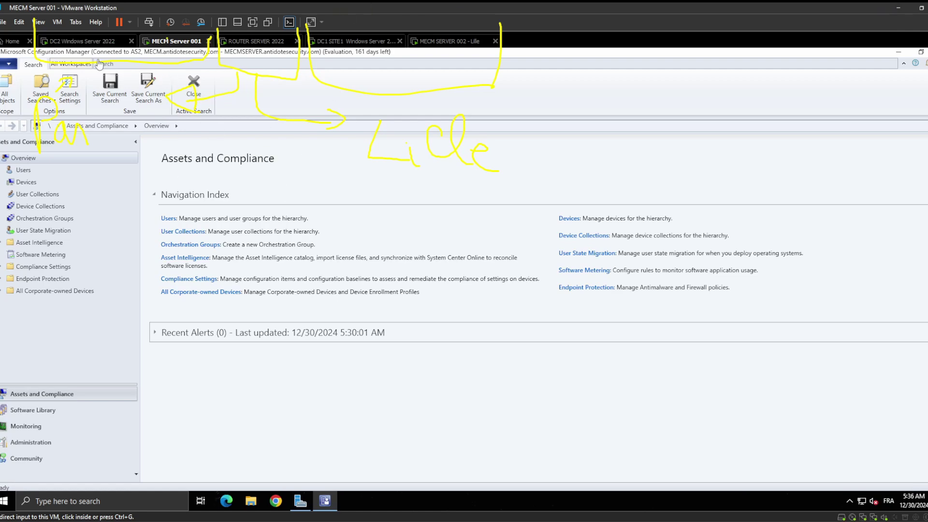
left_click(86, 43)
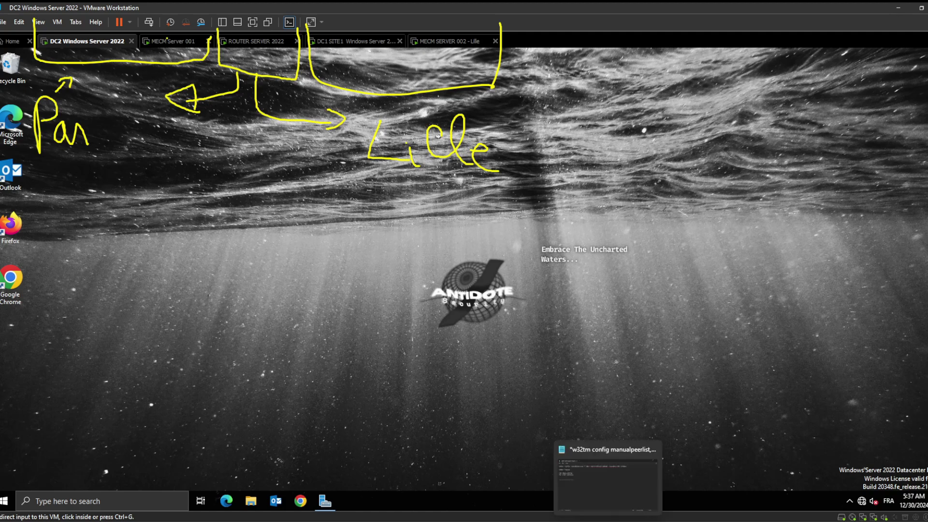
left_click(624, 489)
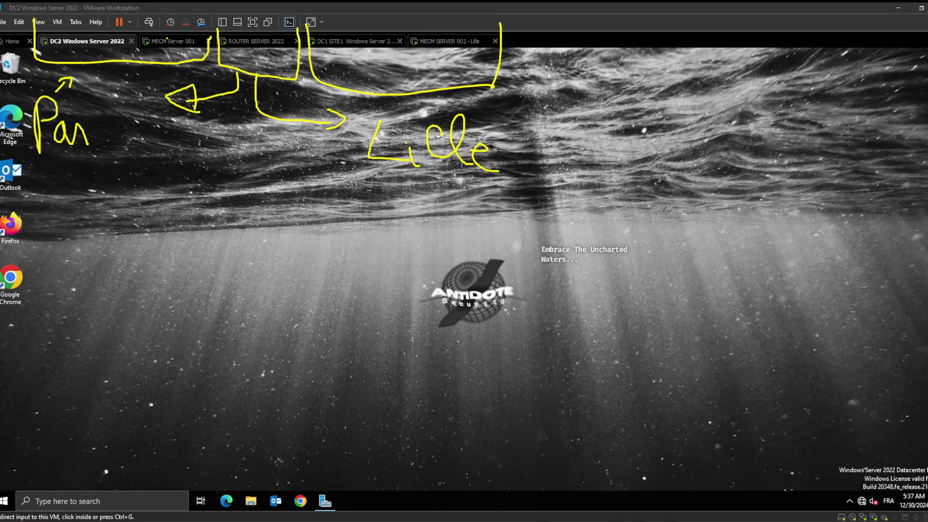
left_click_drag(523, 91, 486, 237)
left_click(304, 280)
triple_click(304, 280)
key("ctrl+c")
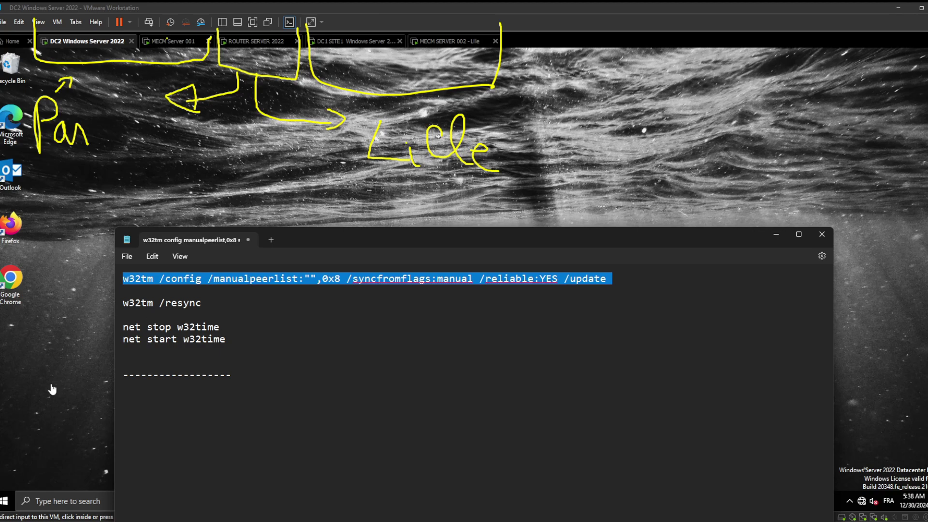
Step: Open Windows PowerShell as administrator on DC2 and paste w32tm /config /manualpeerlist:"",0x8 /syncfromflags:manual /reliable:YES /update at the prompt
left_click(62, 499)
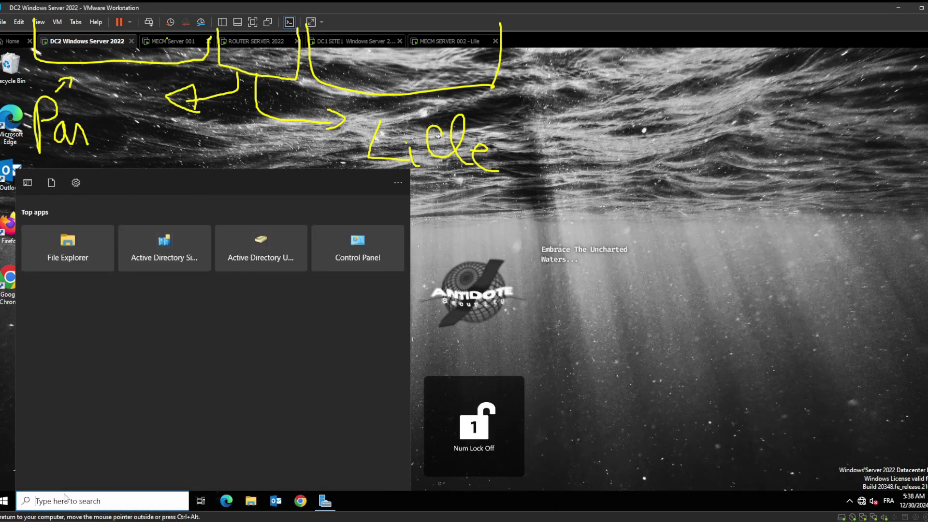
type("power")
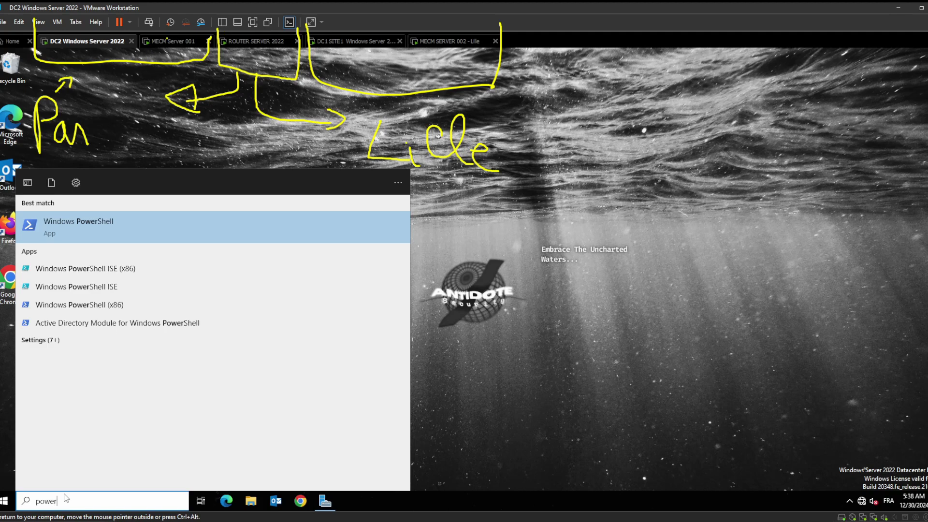
right_click(174, 227)
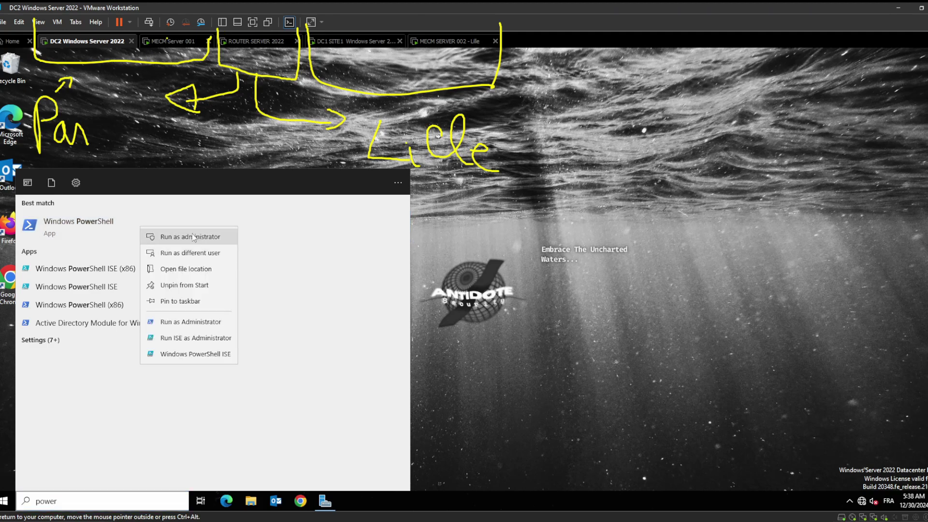
left_click(208, 234)
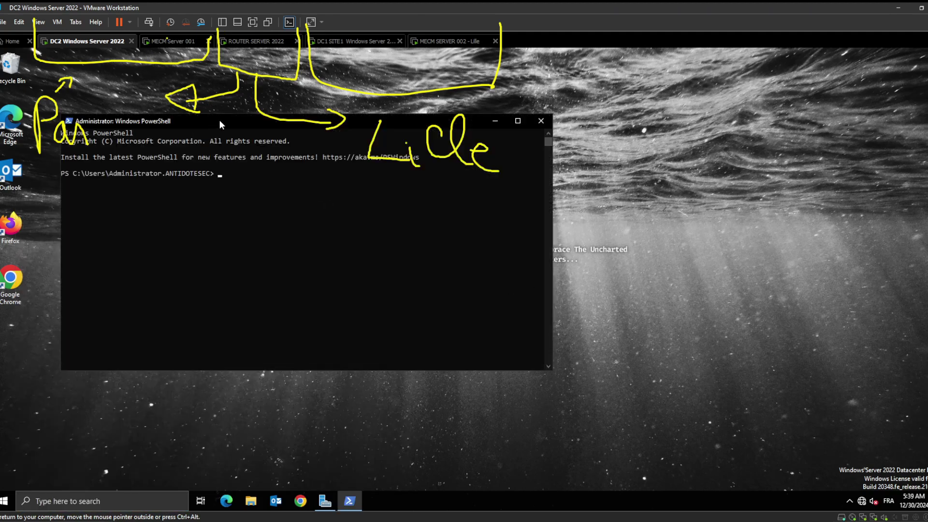
key("ctrl+v")
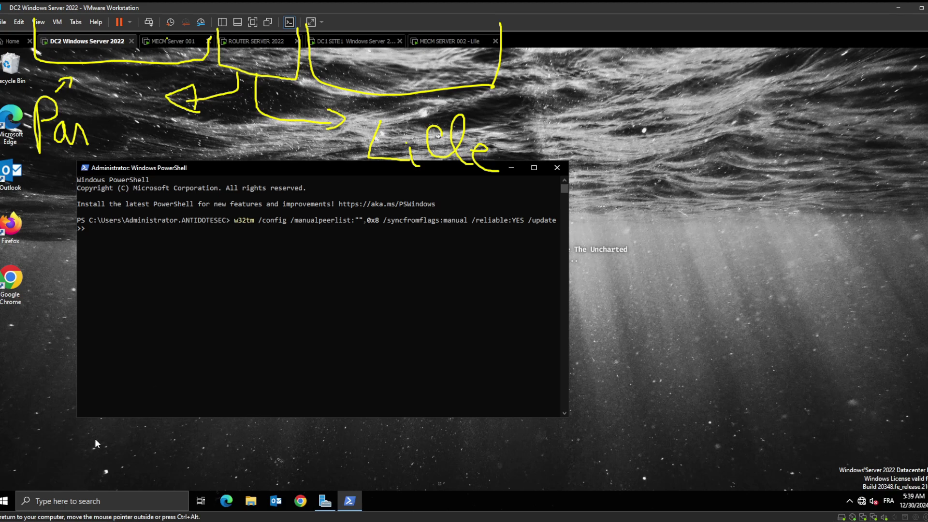
Step: Open Services on DC2, look through the list of services, and minimise the window
left_click(82, 502)
type("s")
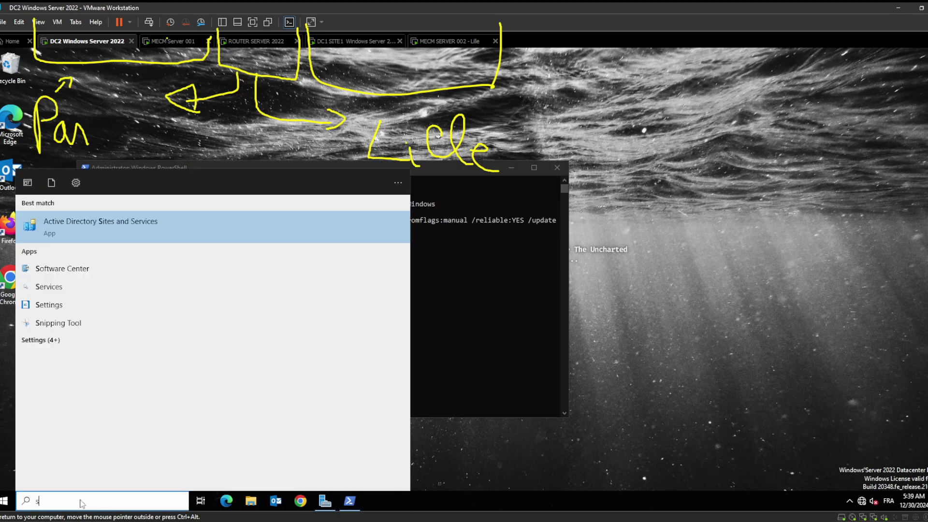
type("ervices")
left_click(94, 225)
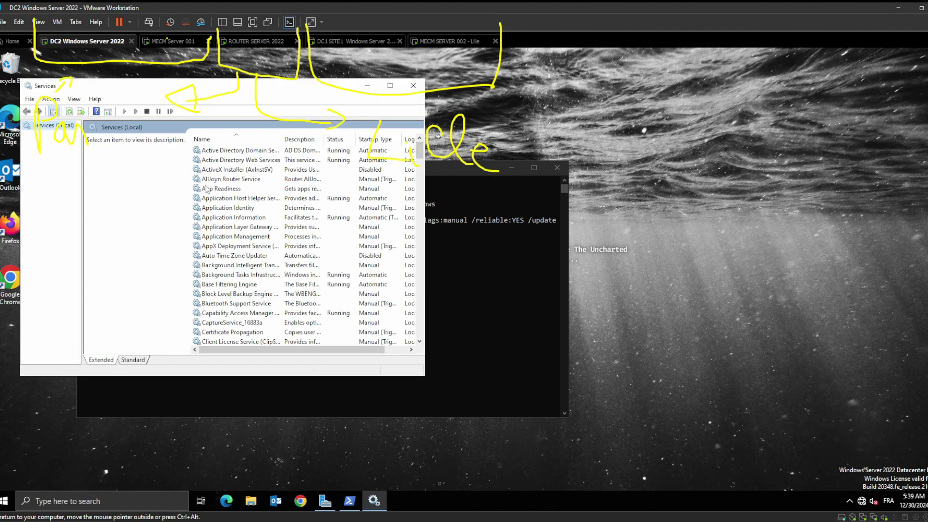
scroll(259, 263, "down", 9)
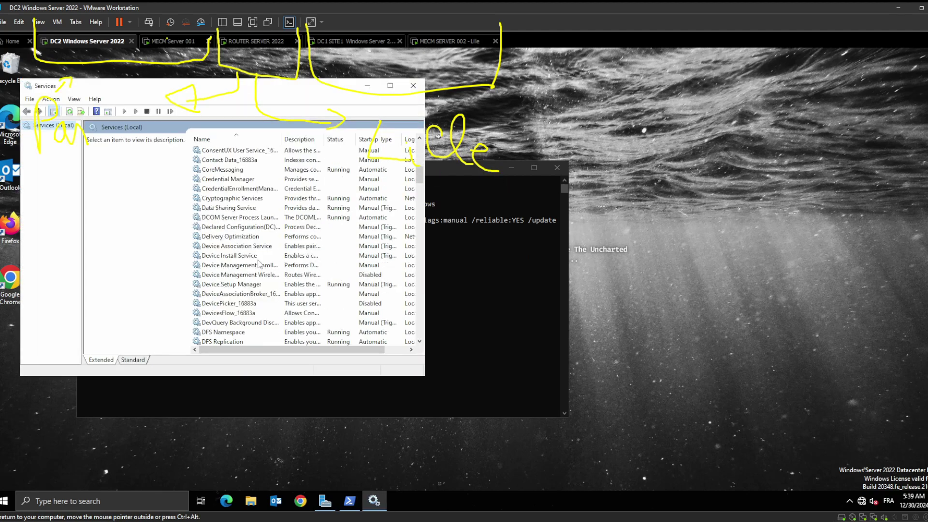
scroll(259, 263, "down", 6)
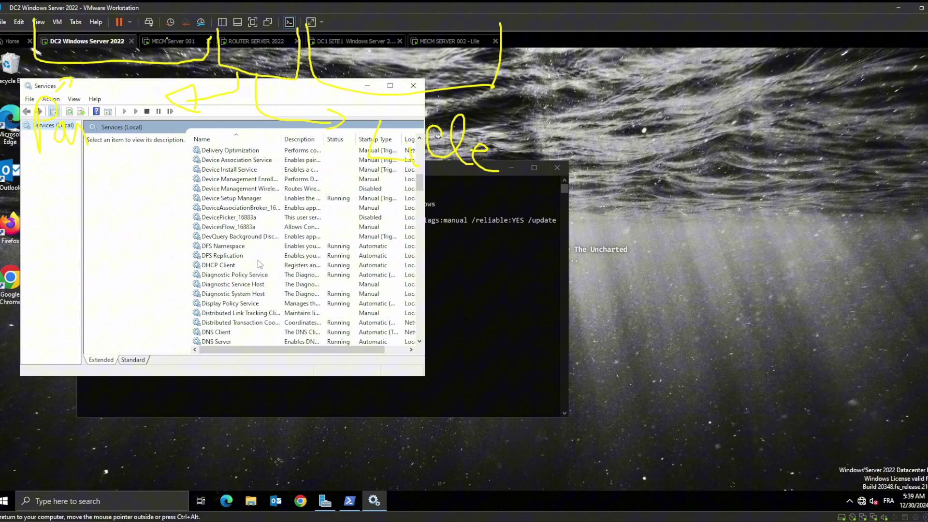
left_click(367, 86)
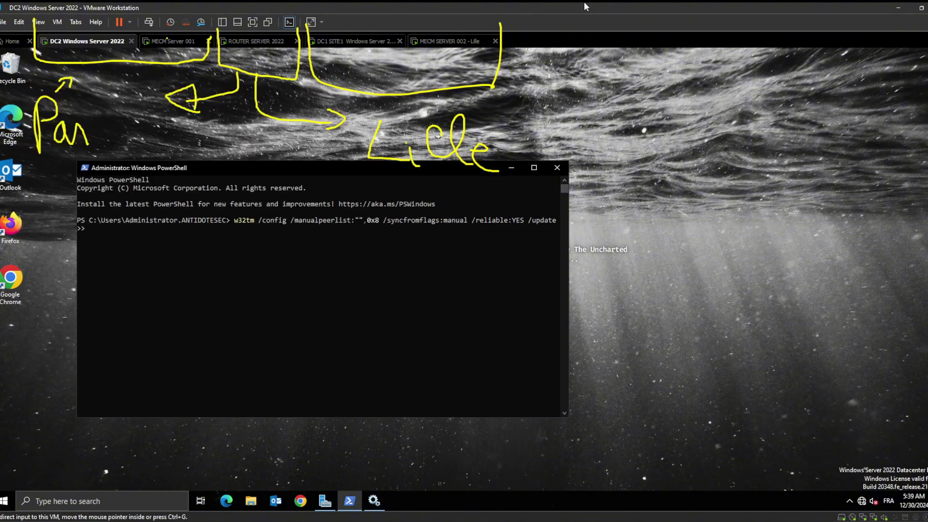
Step: Minimise VMware Workstation and review the w32tm /resync, net stop w32time and net start w32time lines in Notepad
left_click(899, 8)
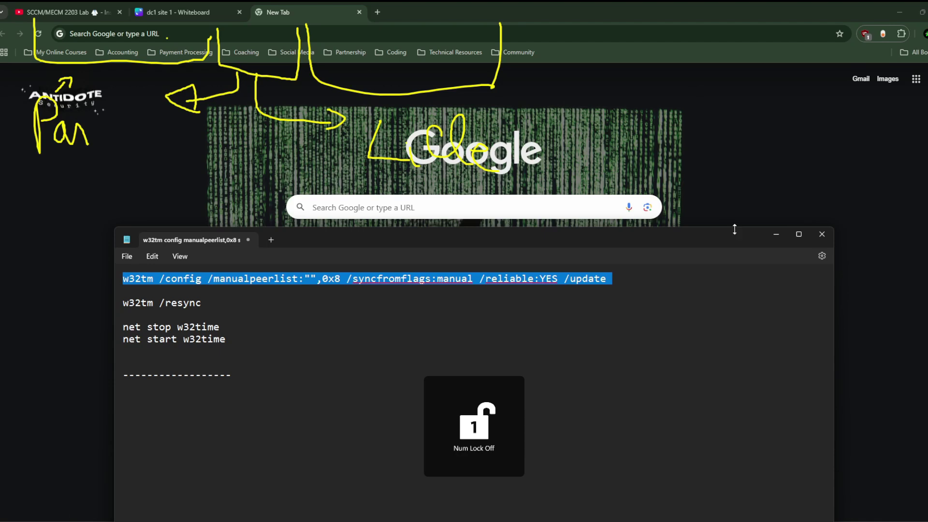
left_click_drag(732, 239, 706, 109)
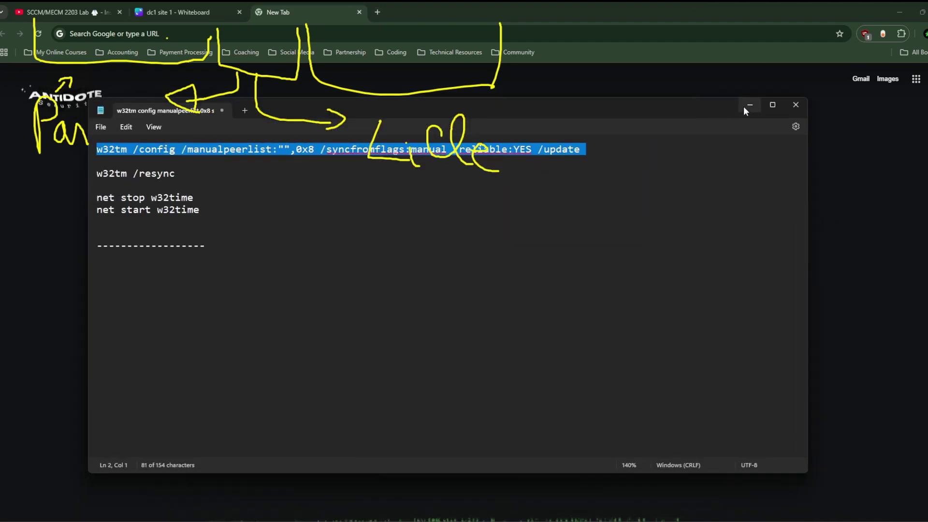
left_click_drag(109, 173, 199, 211)
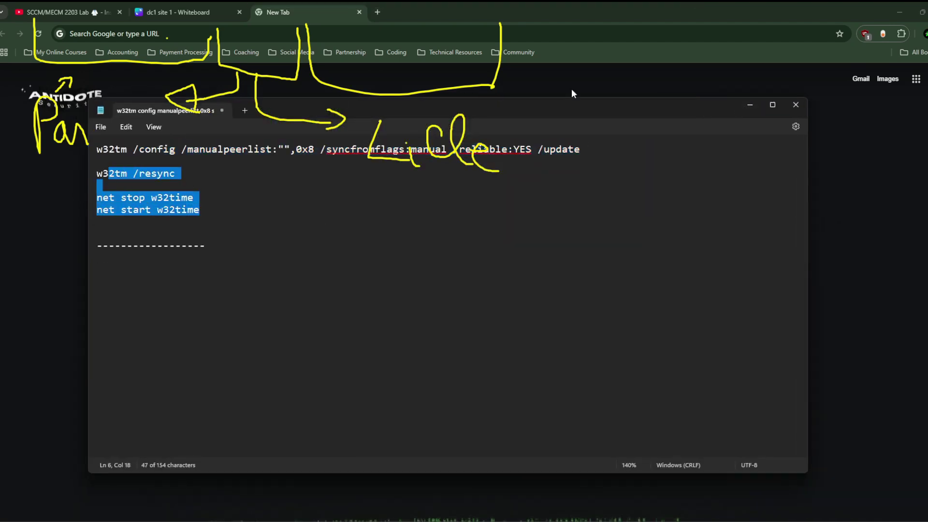
left_click(750, 105)
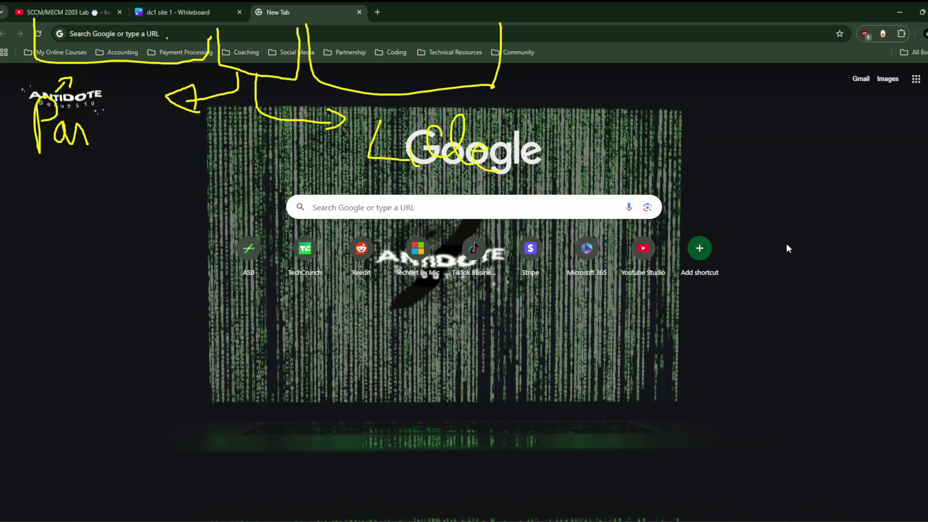
Step: Erase the yellow ink annotations from the screen and return to the DC2 PowerShell window in VMware Workstation
mouse_move(849, 141)
left_mouse_down()
mouse_move(311, 141)
mouse_move(327, 108)
mouse_move(16, 131)
mouse_move(79, 143)
mouse_move(251, 107)
mouse_move(350, 99)
mouse_move(212, 45)
mouse_move(160, 61)
left_mouse_up()
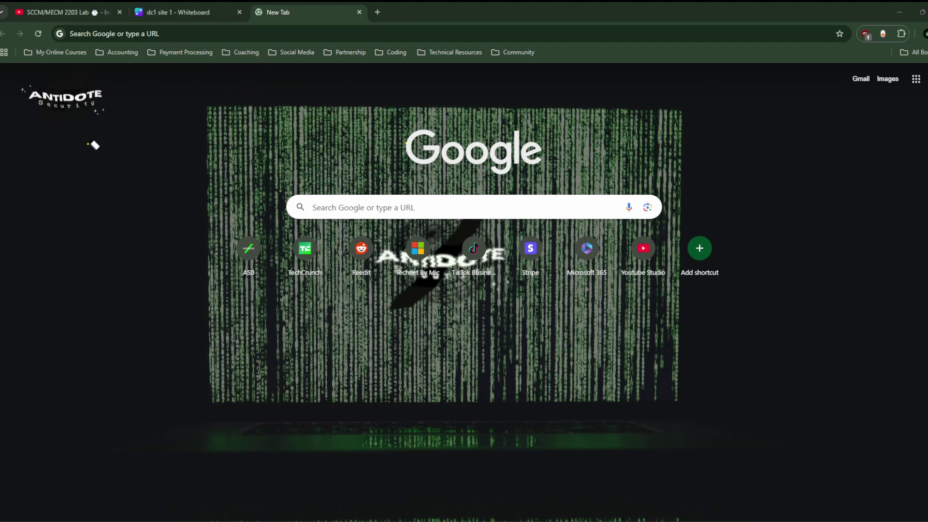
left_click_drag(91, 145, 86, 149)
mouse_move(609, 520)
left_click(463, 446)
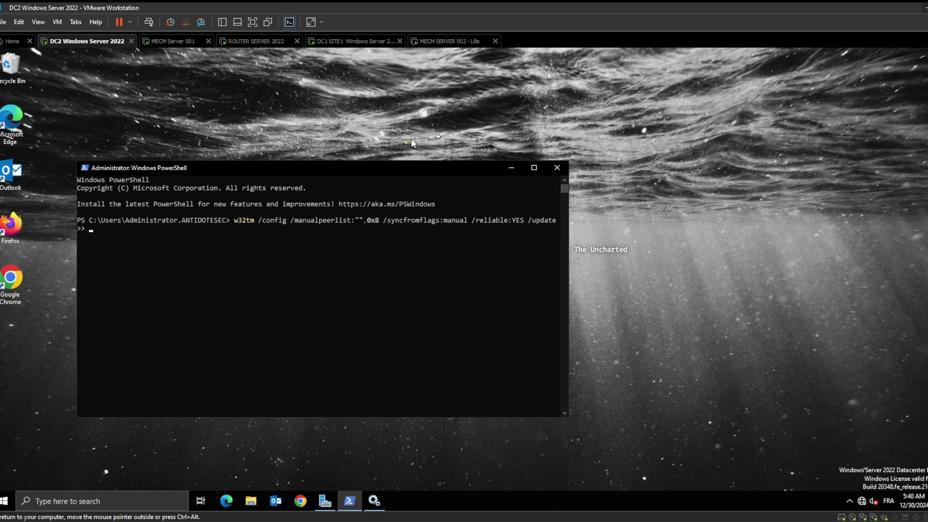
scroll(293, 191, "down", 1)
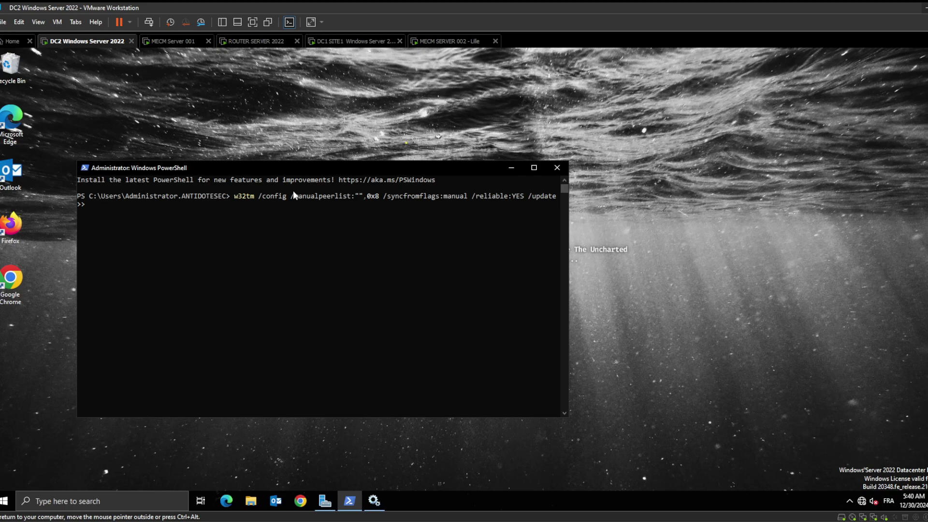
Step: Open Active Directory Users and Computers on DC2 and show the contents of the antidotesecurity.com domain
key("Num_Lock")
left_click(144, 501)
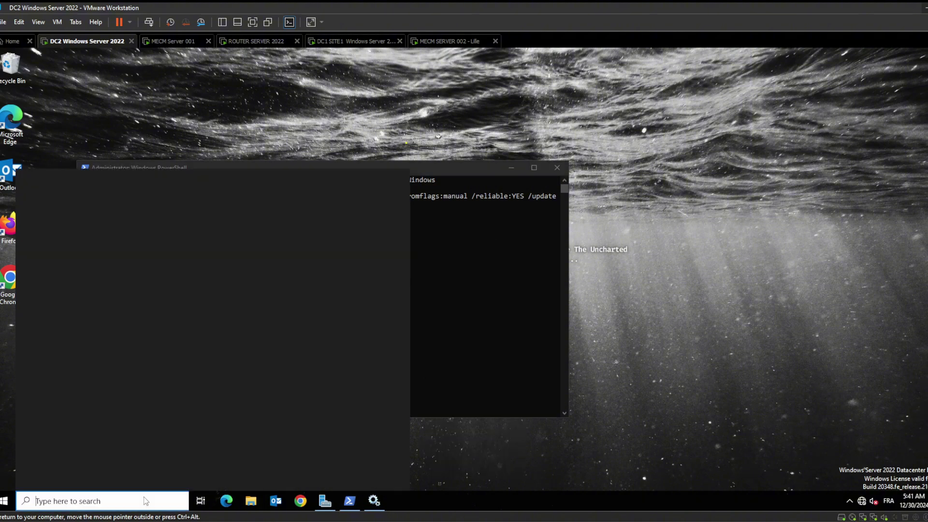
type("ac")
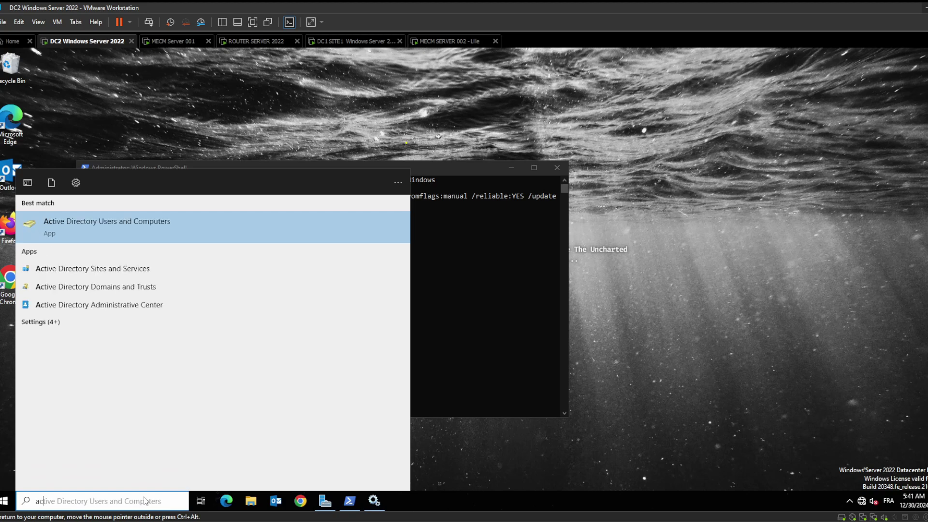
type("tive")
left_click(226, 220)
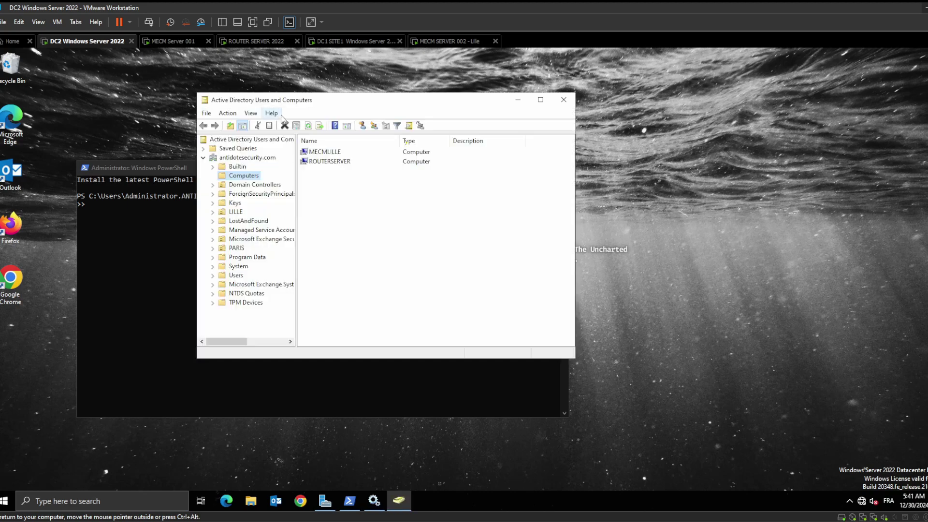
left_click(250, 158)
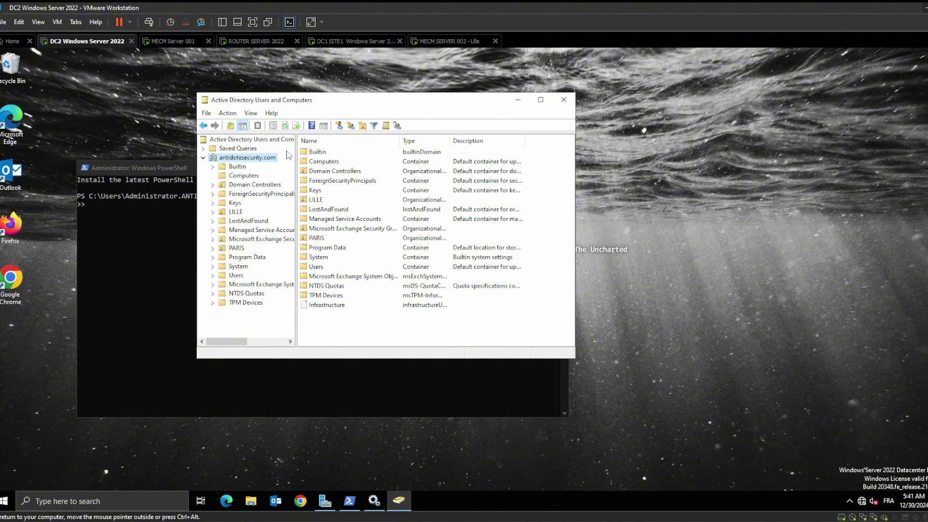
Step: Open Computer Management on DC2 and move its window clear of the PowerShell window
left_click(106, 503)
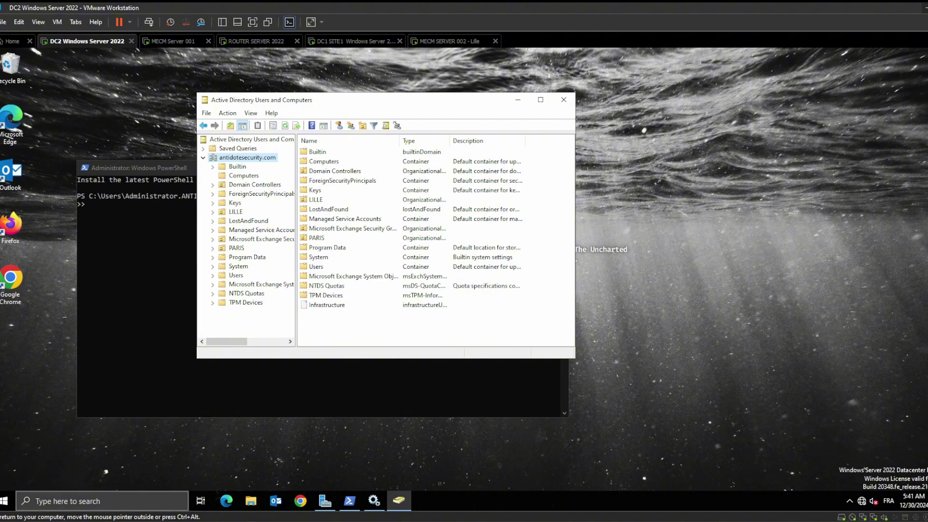
type("local")
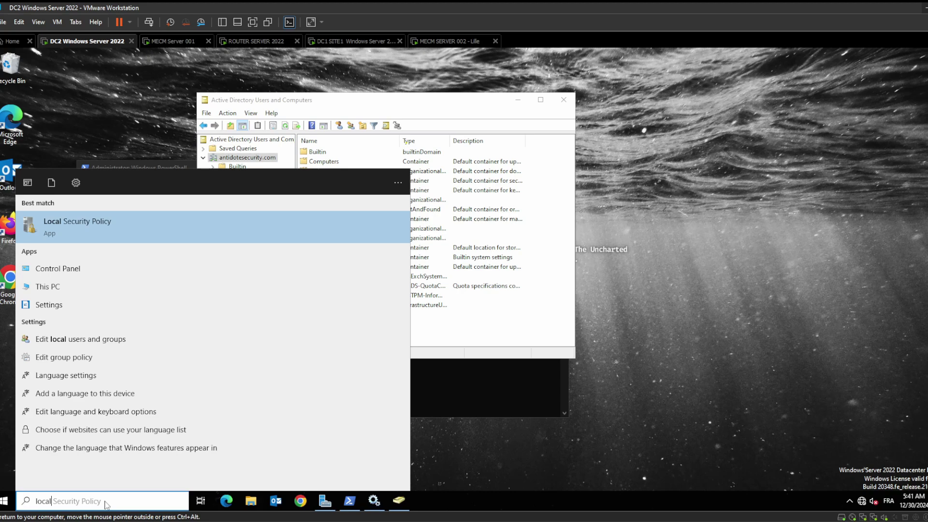
key("Num_Lock")
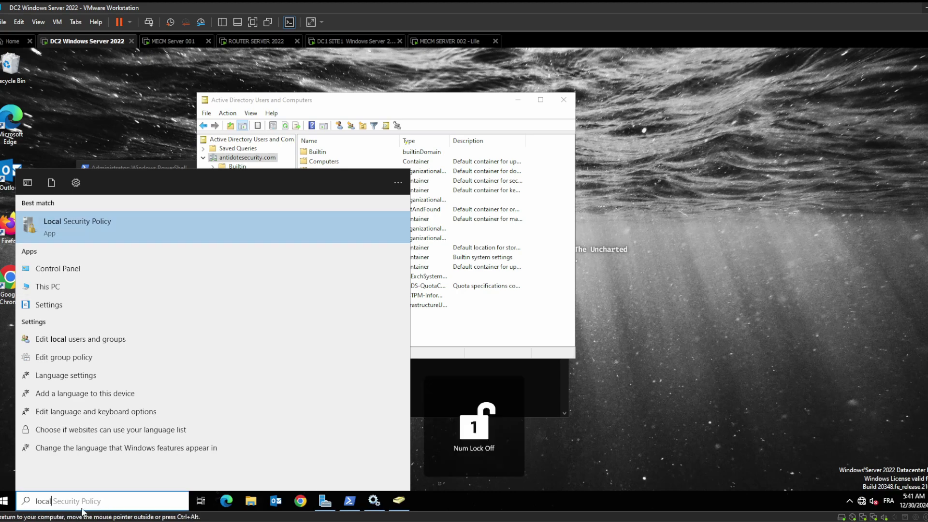
key("ctrl+a")
type("comp")
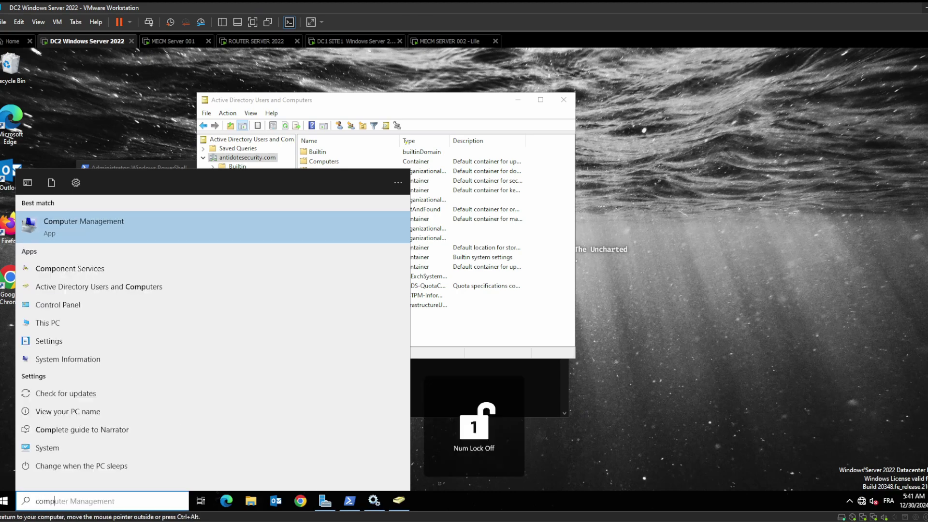
left_click(169, 219)
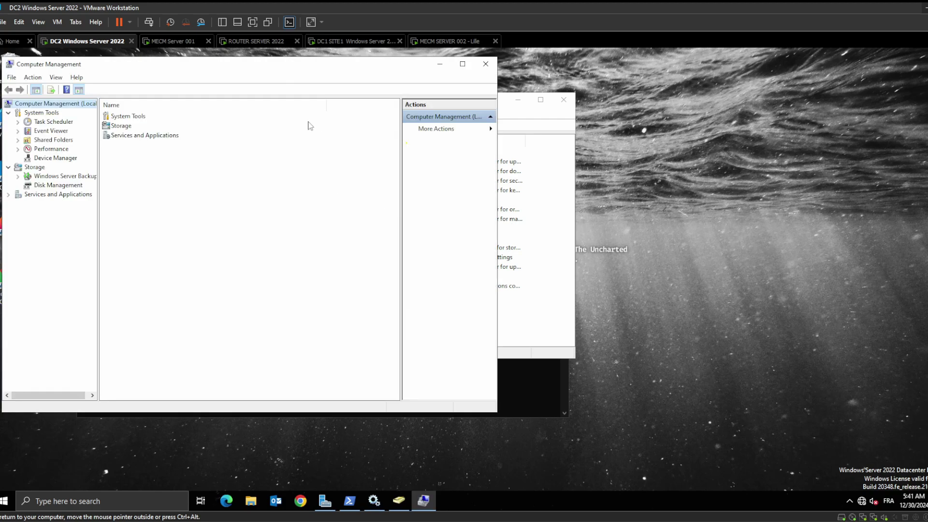
left_click_drag(256, 71, 420, 90)
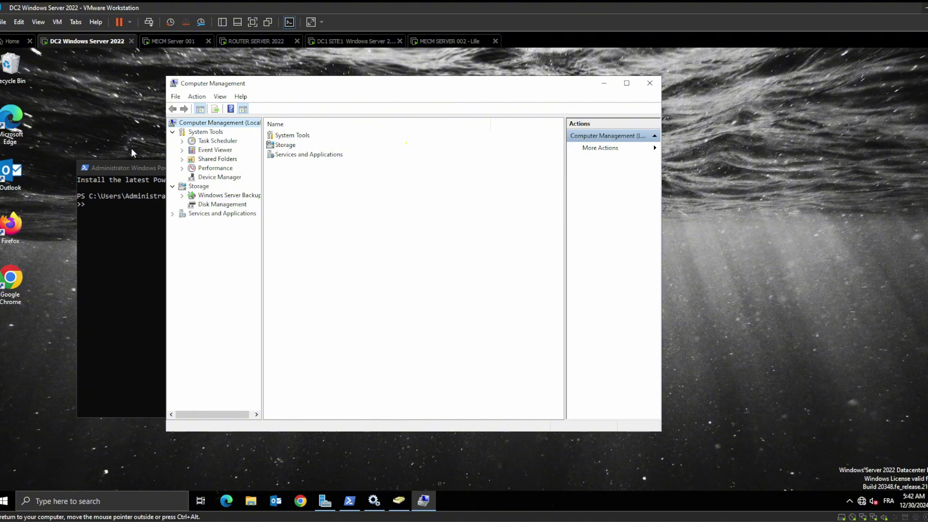
Step: Switch to the ROUTER SERVER 2022 virtual machine, dismiss the Windows Admin Center notice and minimise Server Manager
left_click(247, 43)
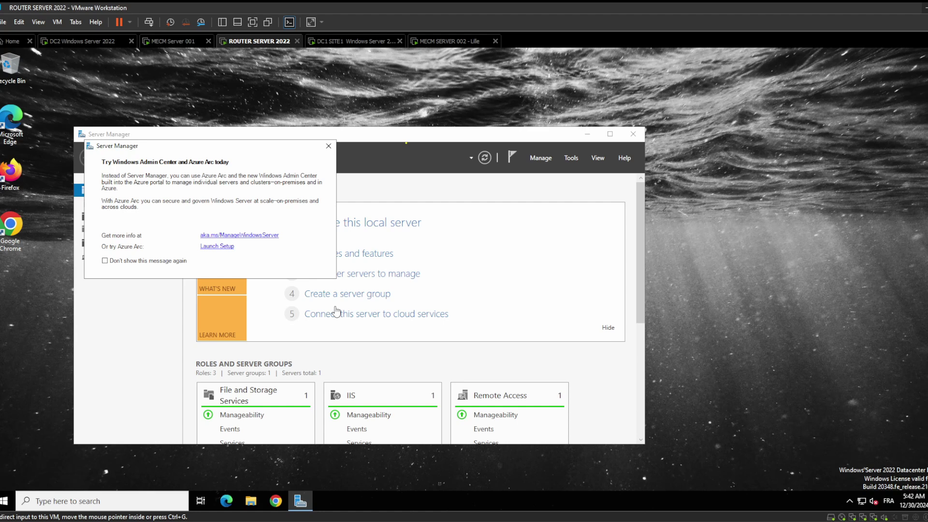
left_click(329, 145)
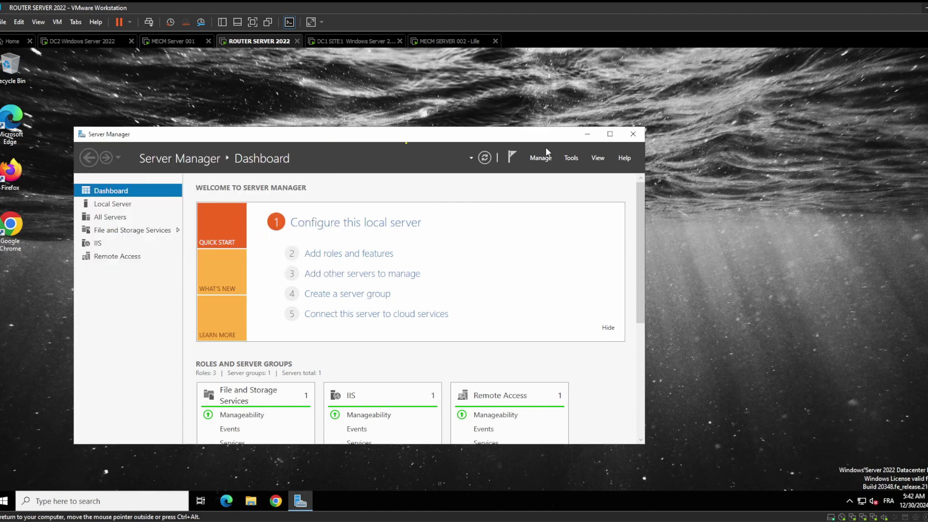
left_click(587, 136)
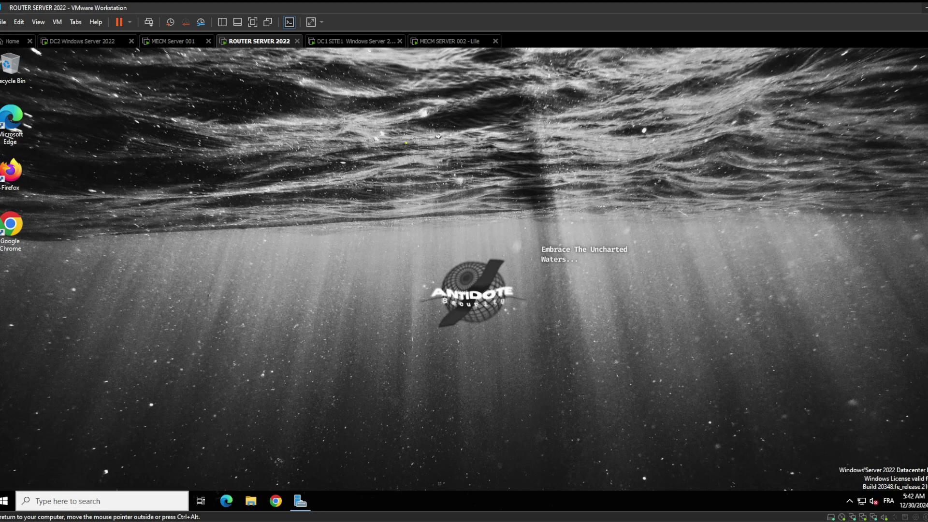
Step: Open Computer Management on ROUTER SERVER 2022, show Local Users and Groups, and minimise the window
left_click(85, 504)
type("co")
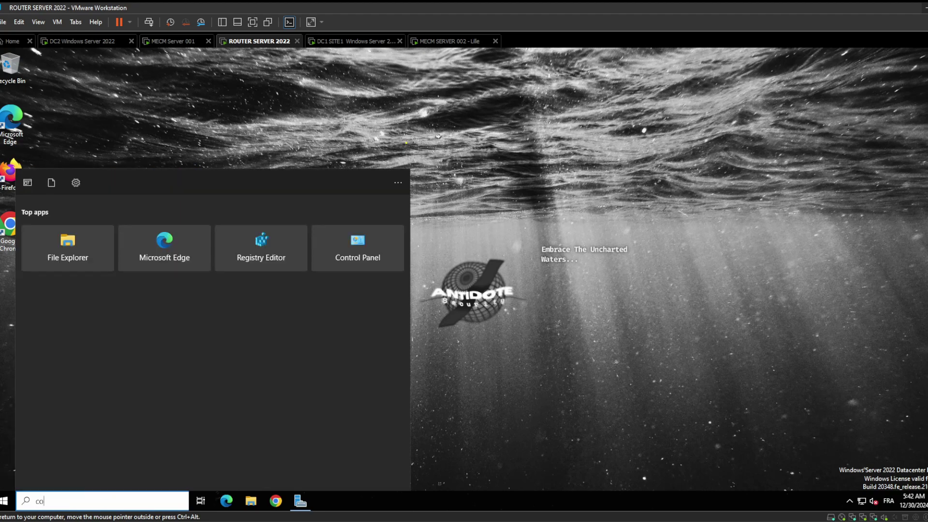
type("mput")
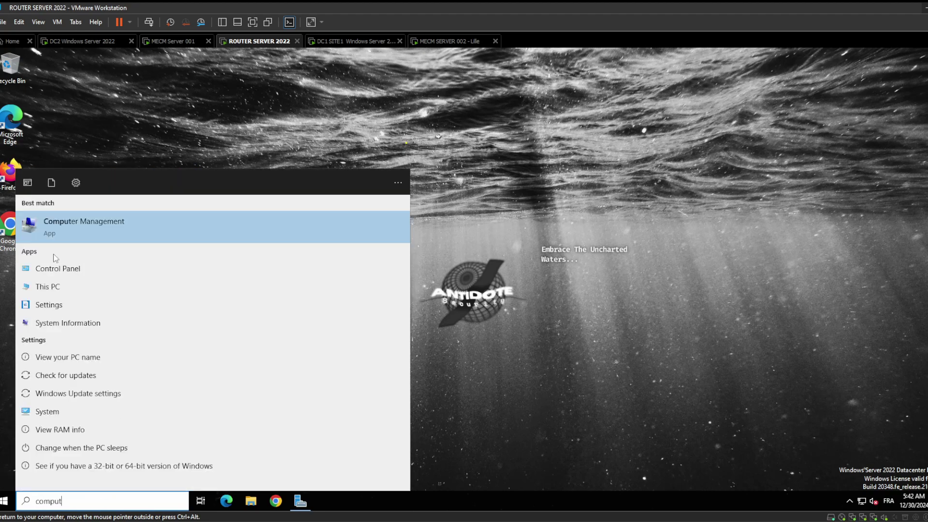
left_click(88, 227)
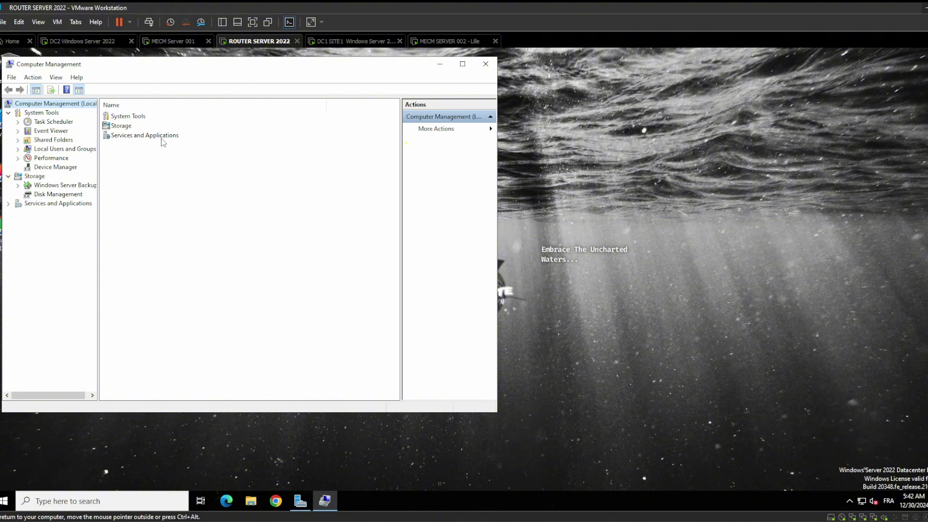
left_click(59, 149)
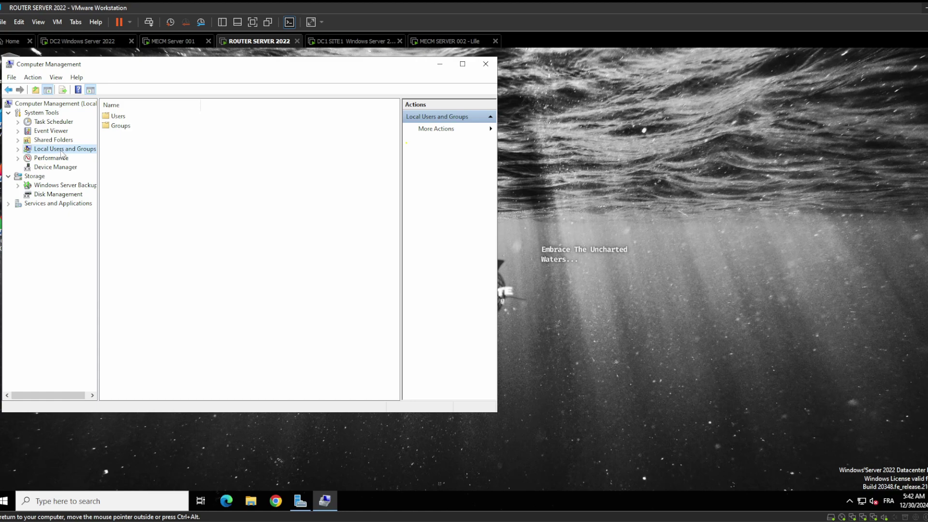
left_click(441, 65)
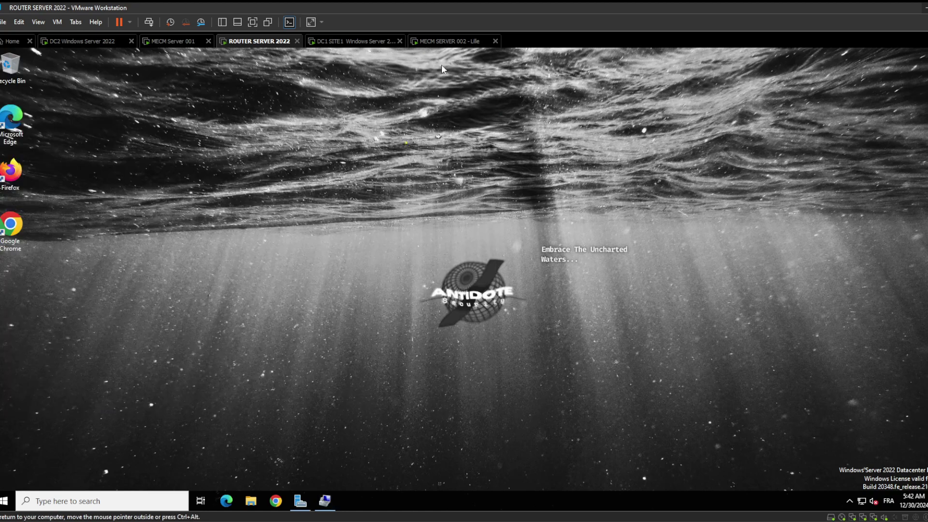
Step: Return to DC2 and minimise Computer Management and Active Directory Users and Computers to expose PowerShell
left_click(82, 43)
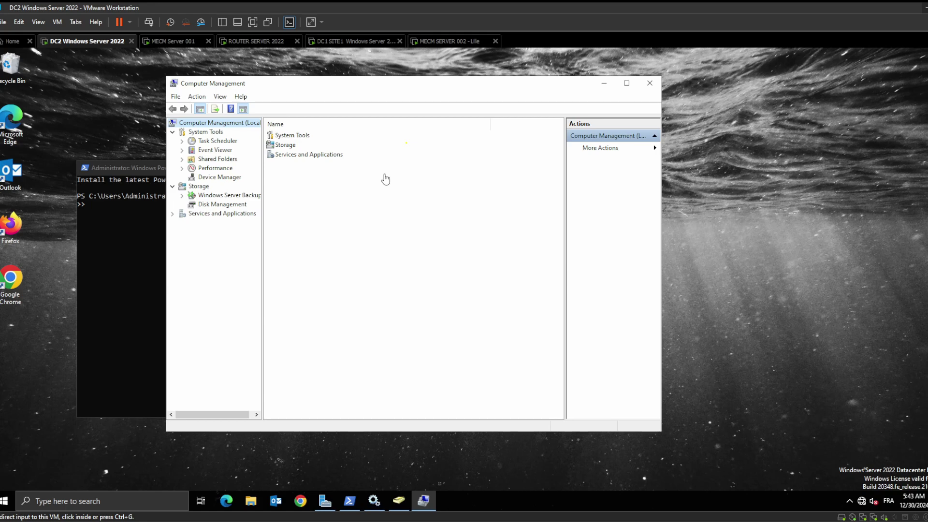
left_click(603, 83)
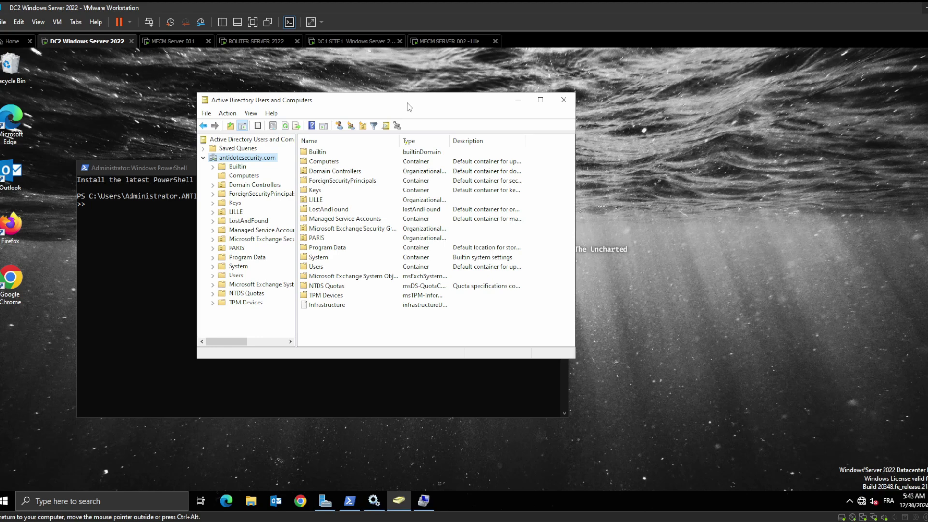
left_click(517, 102)
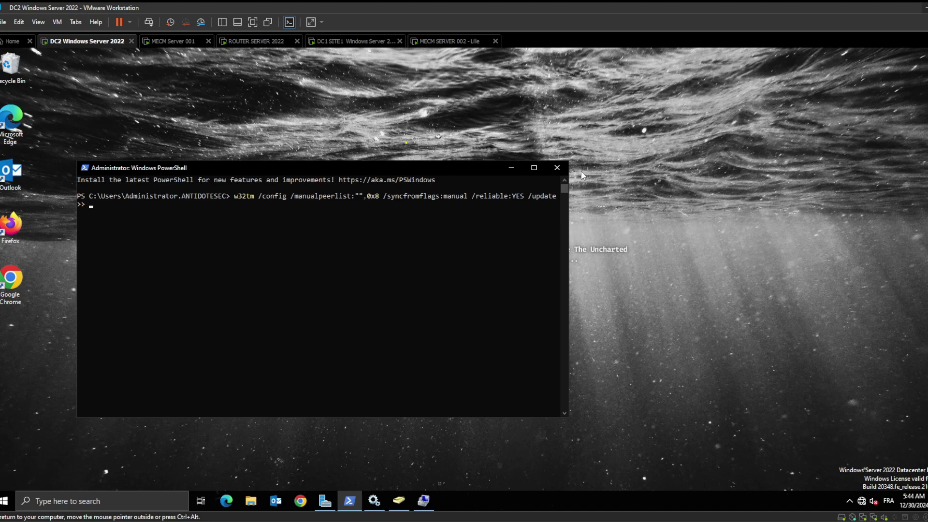
Step: Erase the unexecuted w32tm /config command from the DC2 PowerShell prompt
key("BackSpace")
key("BackSpace")
key("BackSpace")
key("BackSpace")
key("BackSpace")
key("BackSpace")
key("BackSpace")
key("BackSpace")
key("BackSpace")
key("BackSpace")
key("BackSpace")
key("BackSpace")
key("BackSpace")
key("BackSpace")
key("BackSpace")
key("BackSpace")
key("BackSpace")
key("BackSpace")
key("BackSpace")
key("BackSpace")
key("BackSpace")
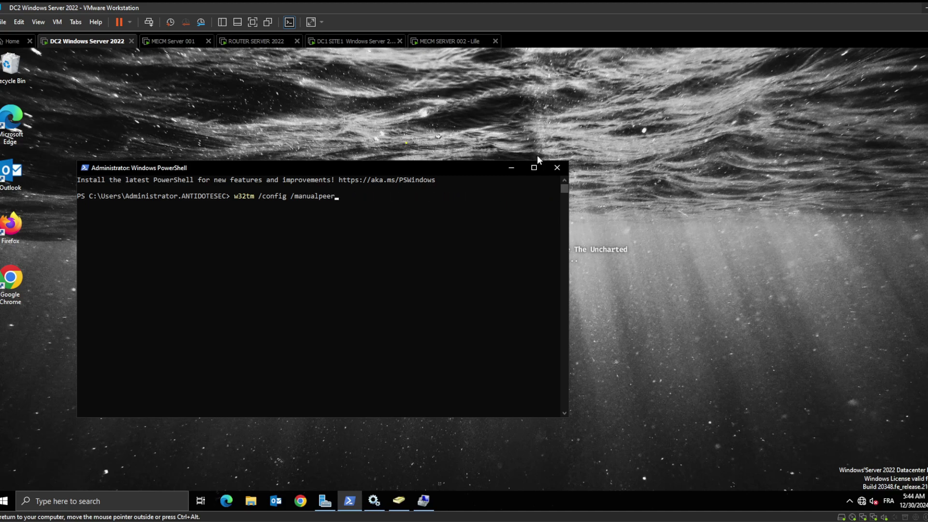
key("BackSpace")
key("BackSpace")
key("BackSpace")
key("BackSpace")
key("BackSpace")
key("BackSpace")
key("BackSpace")
key("BackSpace")
key("BackSpace")
key("BackSpace")
key("BackSpace")
key("BackSpace")
key("BackSpace")
key("BackSpace")
key("BackSpace")
key("BackSpace")
key("BackSpace")
key("BackSpace")
key("BackSpace")
key("BackSpace")
key("Num_Lock")
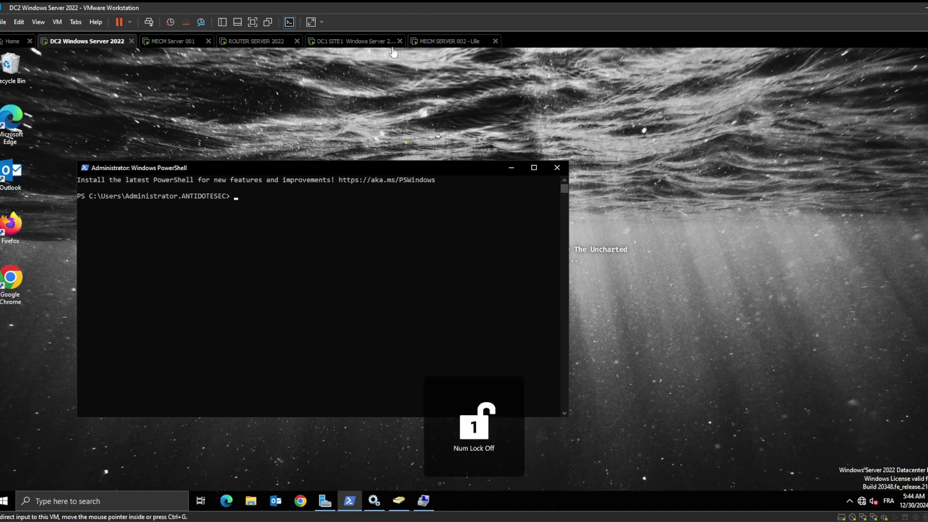
Step: Show the MECM SERVER 002 - Lille virtual machine and point out the DC1 SITE1 machine with the annotation pen
left_click(435, 42)
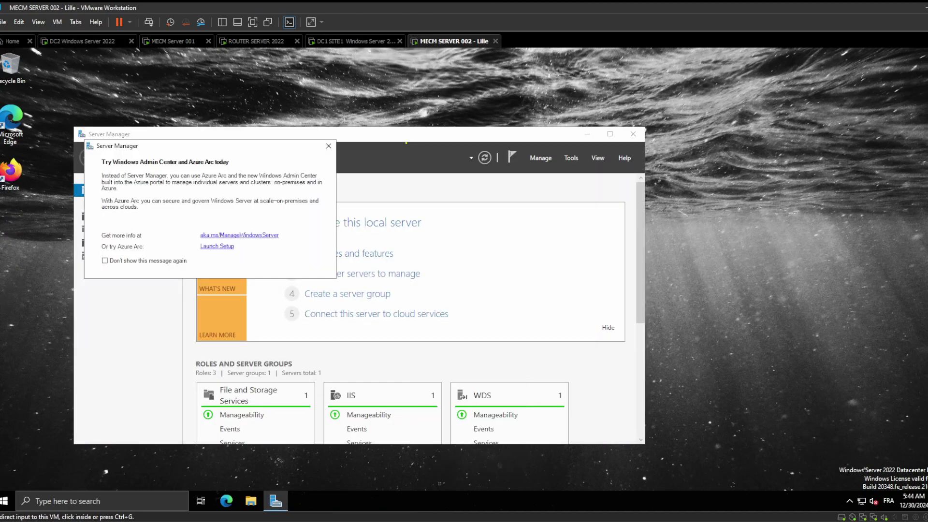
left_click(927, 108)
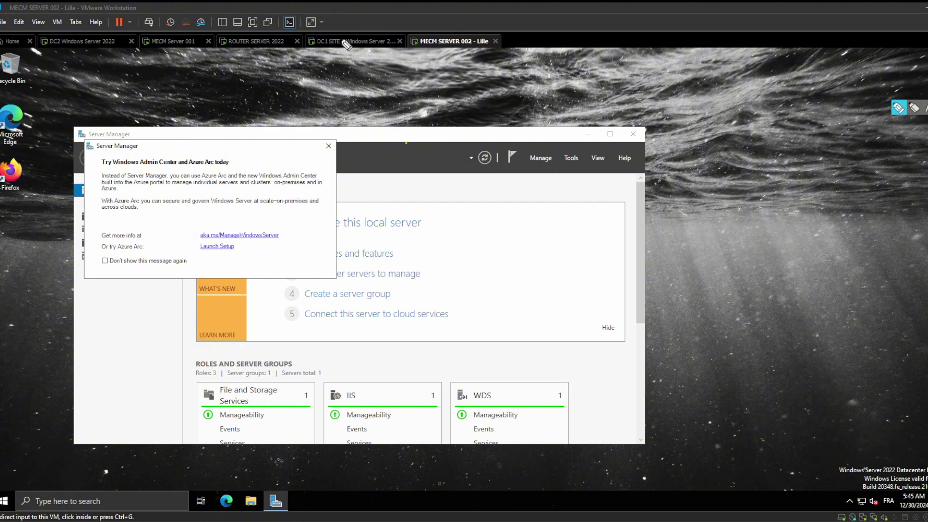
mouse_move(314, 24)
left_mouse_down()
mouse_move(372, 70)
mouse_move(355, 23)
mouse_move(331, 18)
left_mouse_up()
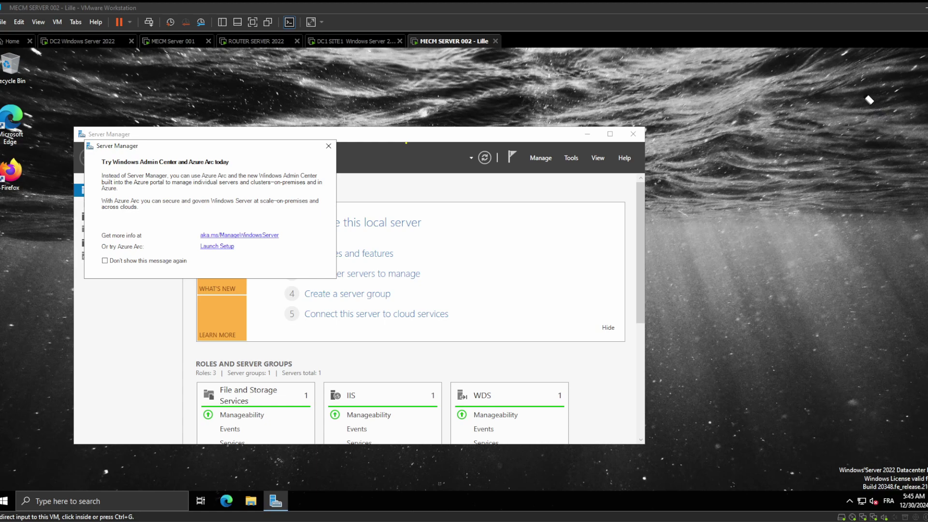
Step: Run repadmin /syncall /APeD in PowerShell on DC2 and review the replication output for every partition
left_click(89, 41)
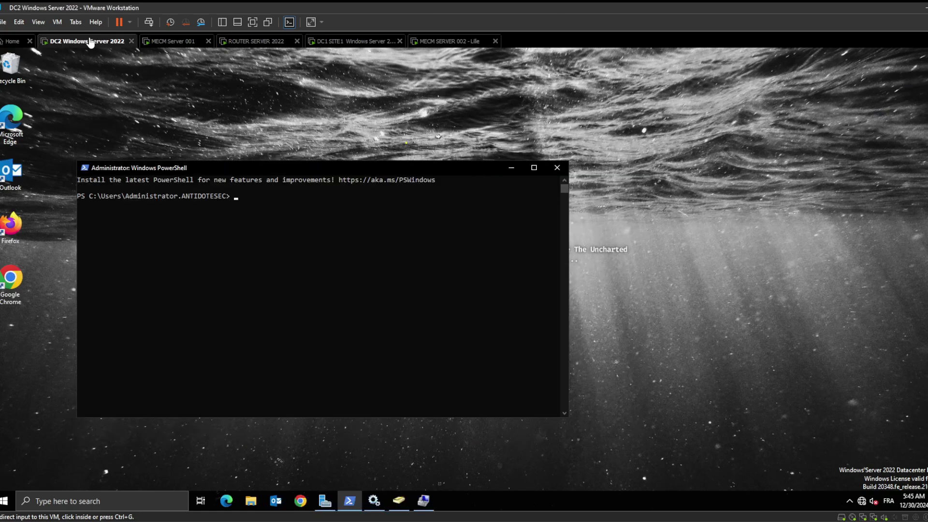
left_click(285, 232)
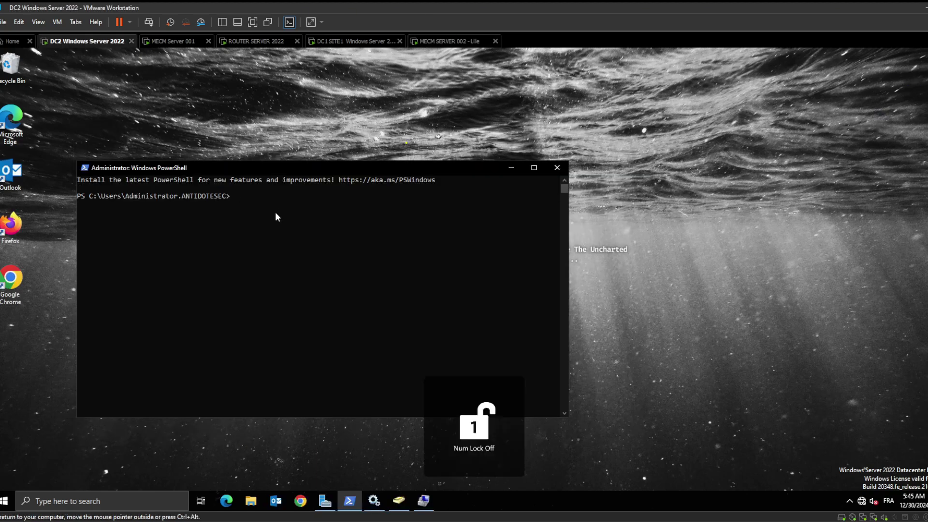
type("repa")
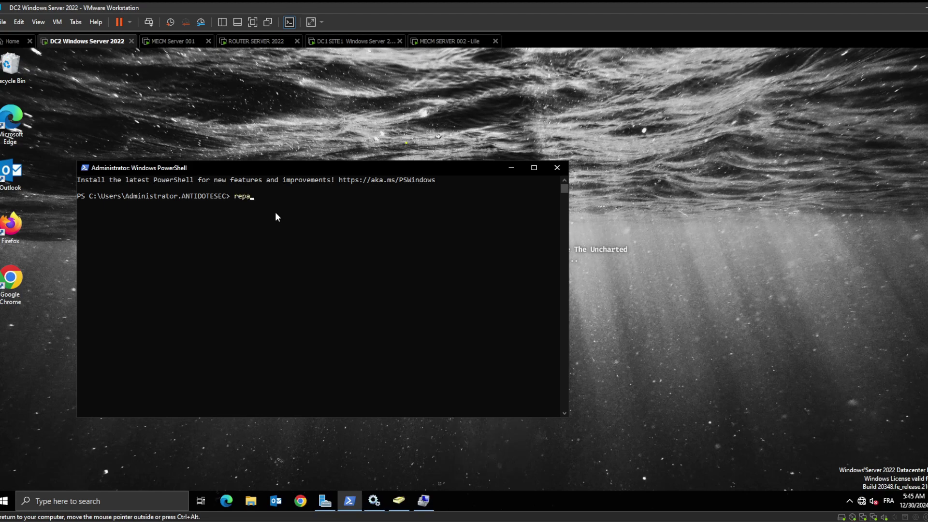
key("BackSpace")
key("BackSpace")
key("BackSpace")
key("BackSpace")
type("re")
key("BackSpace")
key("BackSpace")
key("BackSpace")
key("Up")
key("Up")
key("Return")
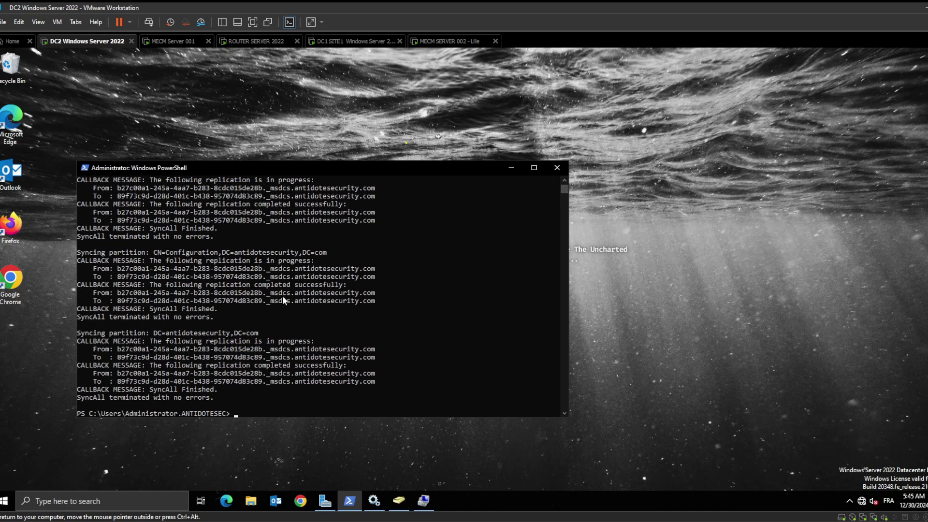
scroll(282, 295, "up", 1)
scroll(282, 295, "down", 5)
scroll(303, 292, "up", 3)
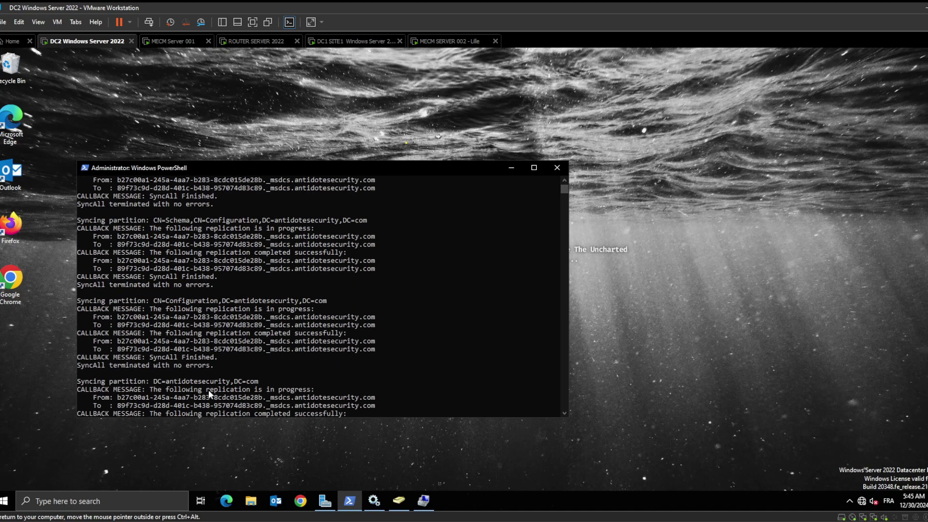
scroll(171, 349, "up", 7)
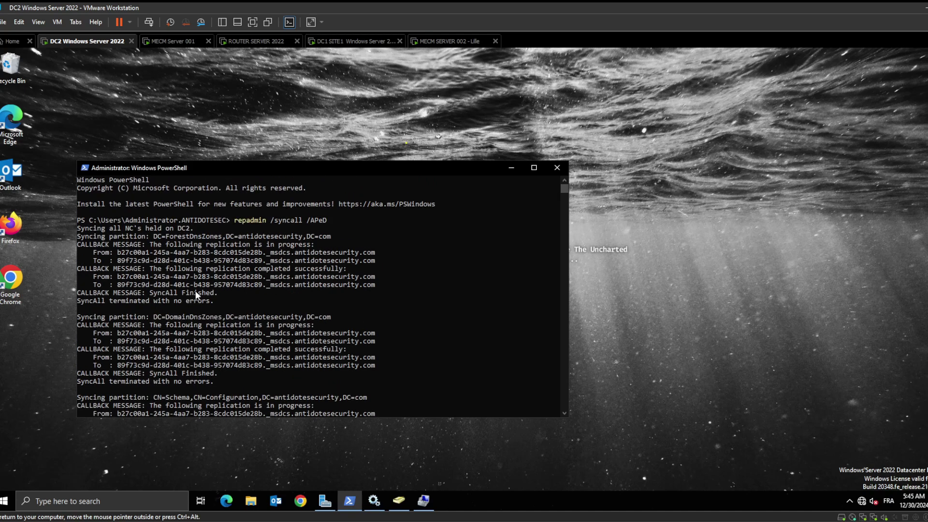
scroll(194, 314, "down", 13)
scroll(194, 314, "up", 4)
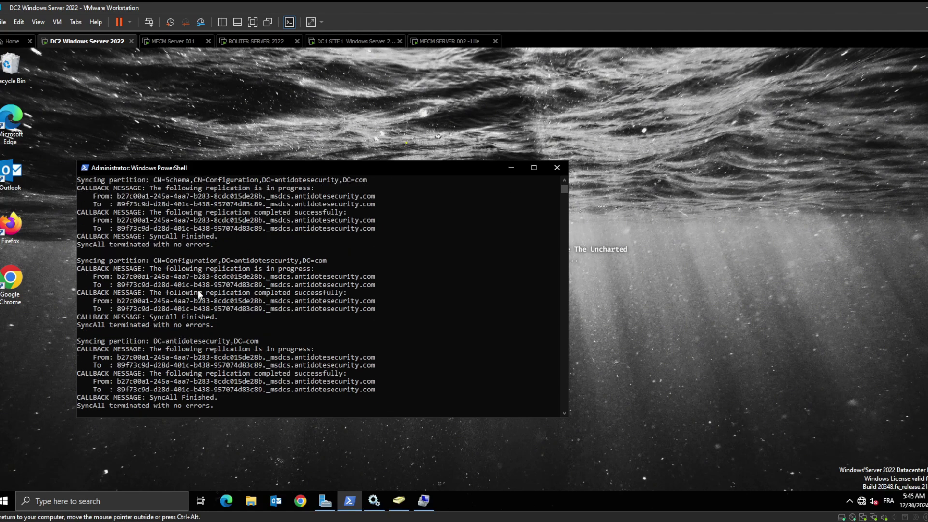
Step: Switch to the DC1 SITE1 virtual machine, open a PowerShell window and place it beside Server Manager
left_click(337, 40)
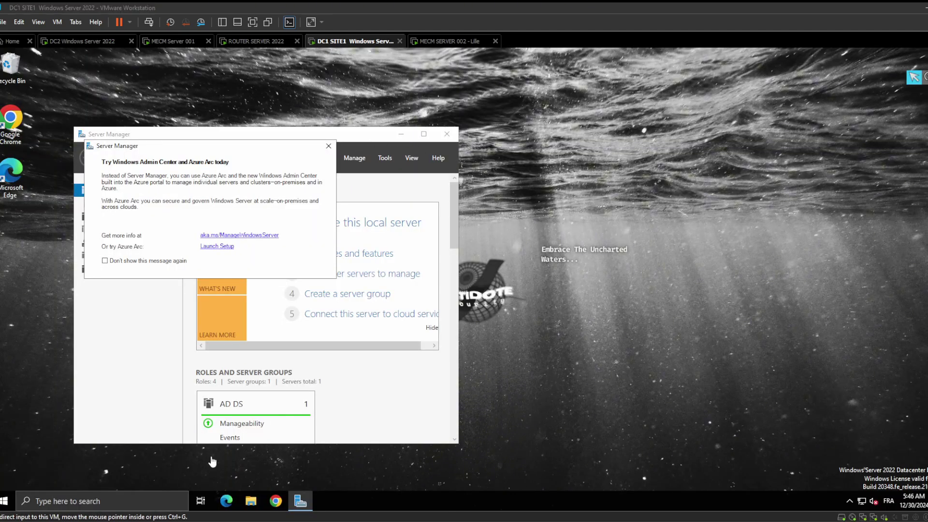
left_click(26, 393)
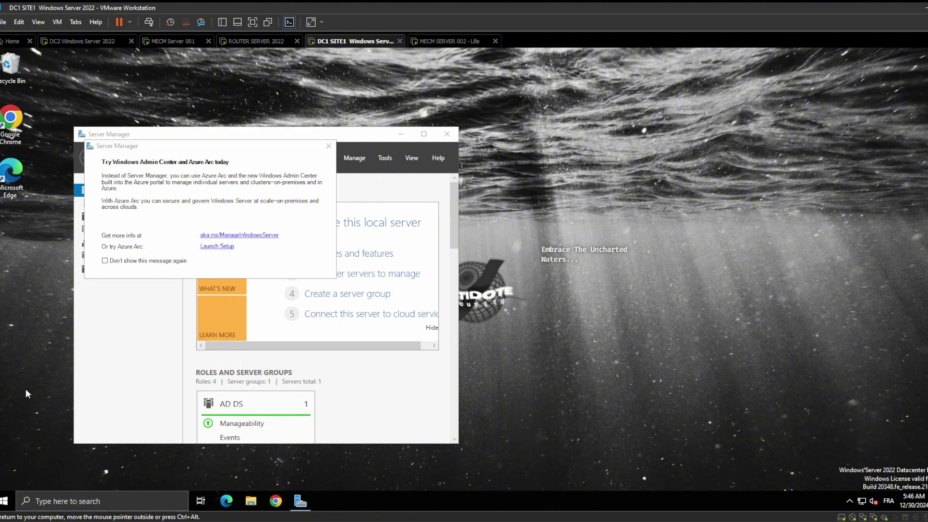
key("super+x")
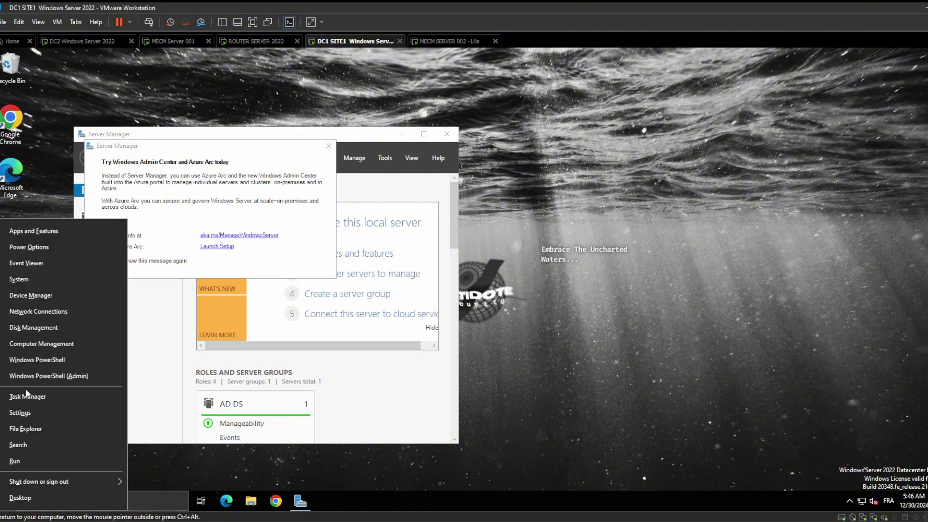
key("i")
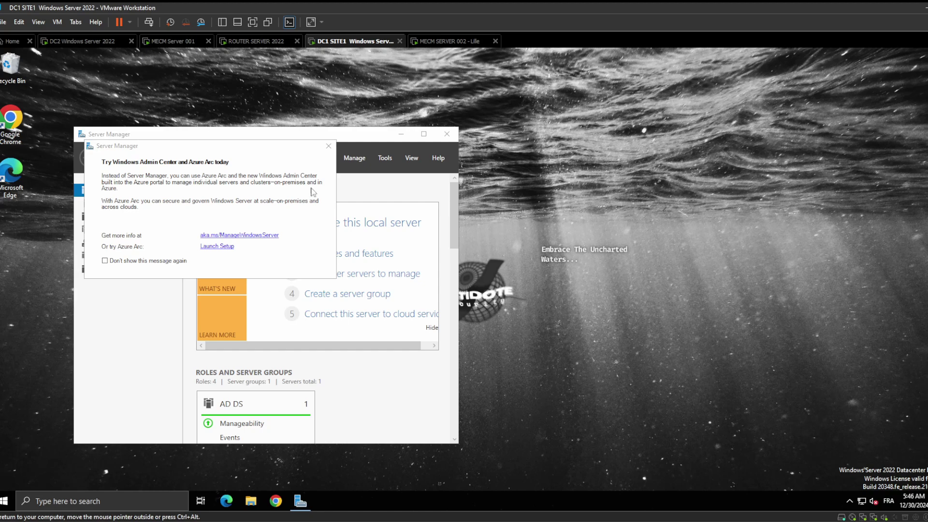
left_click_drag(341, 97, 651, 121)
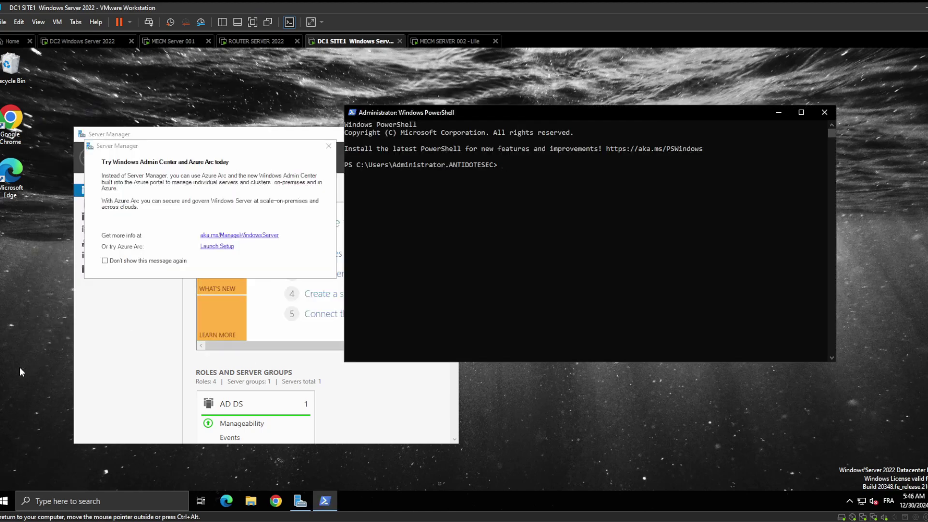
key("super+x")
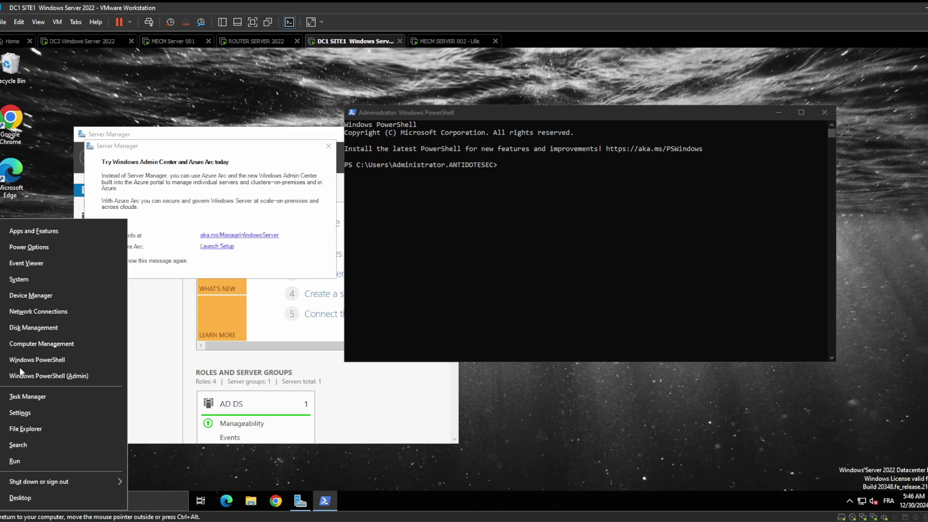
key("a")
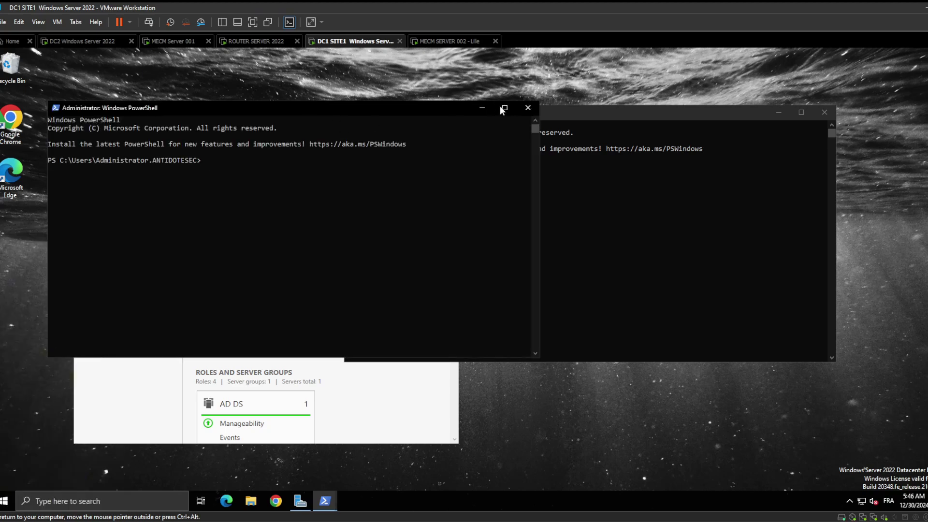
left_click(528, 108)
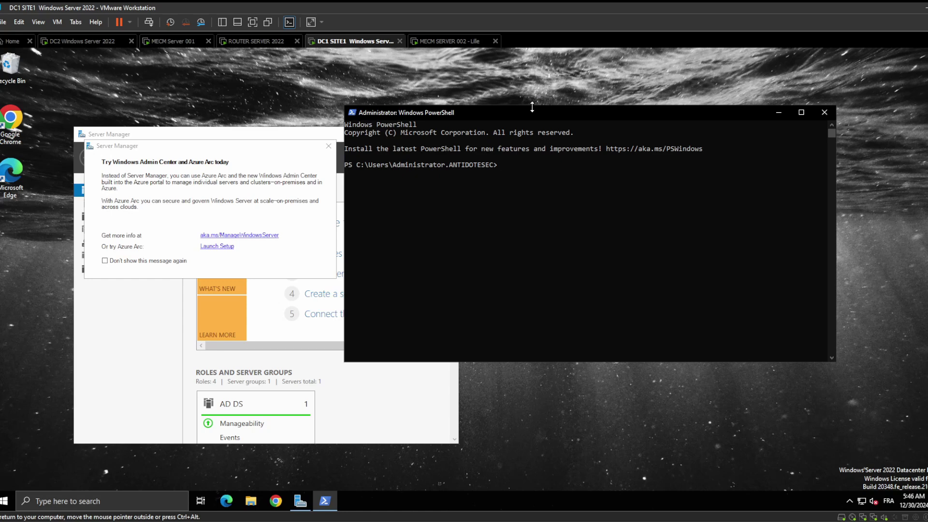
Step: Force replication of all partitions from DC1 by running repadmin /syncall /APeD several times in PowerShell
left_click(531, 173)
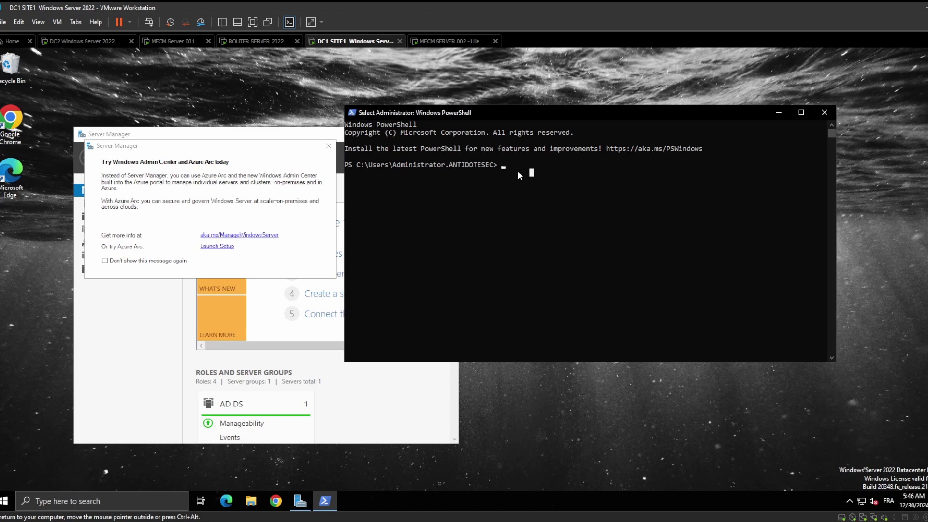
type("repadmin /syncall /APeD")
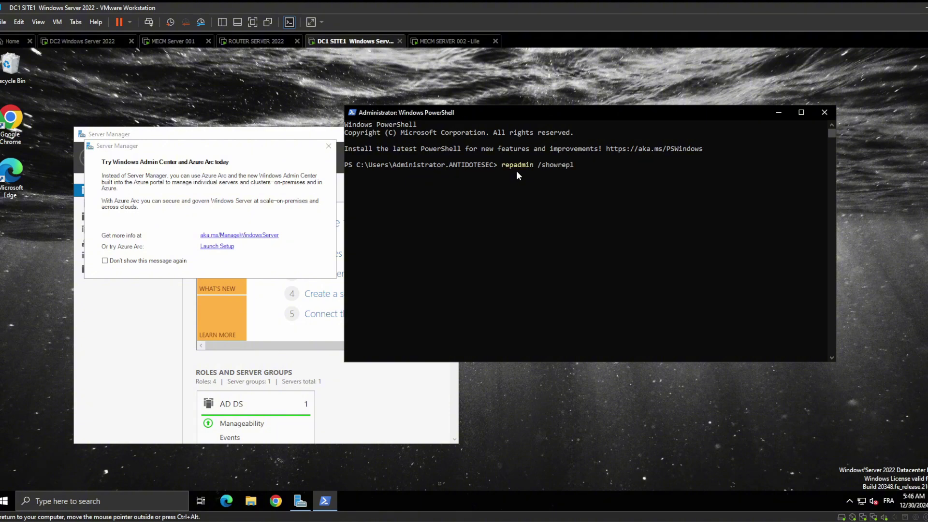
key("Return")
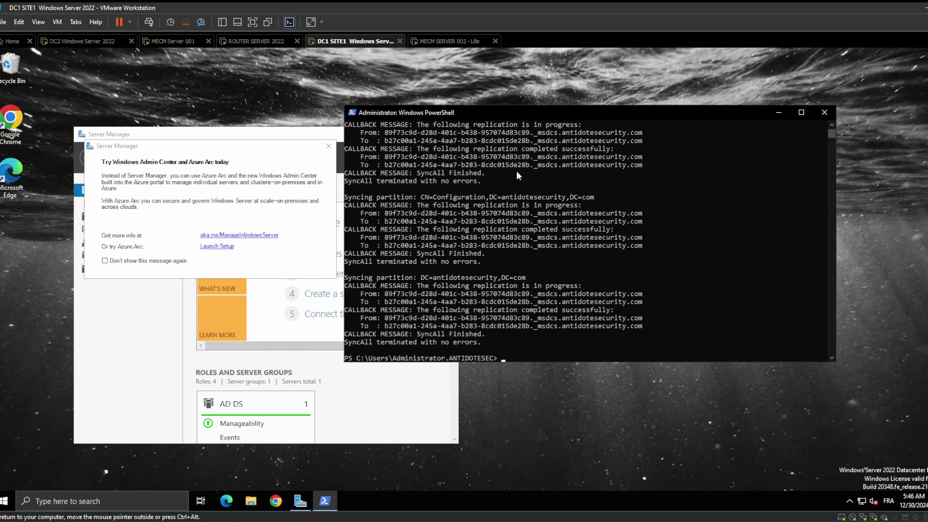
key("Up")
key("Return")
key("Up")
key("Return")
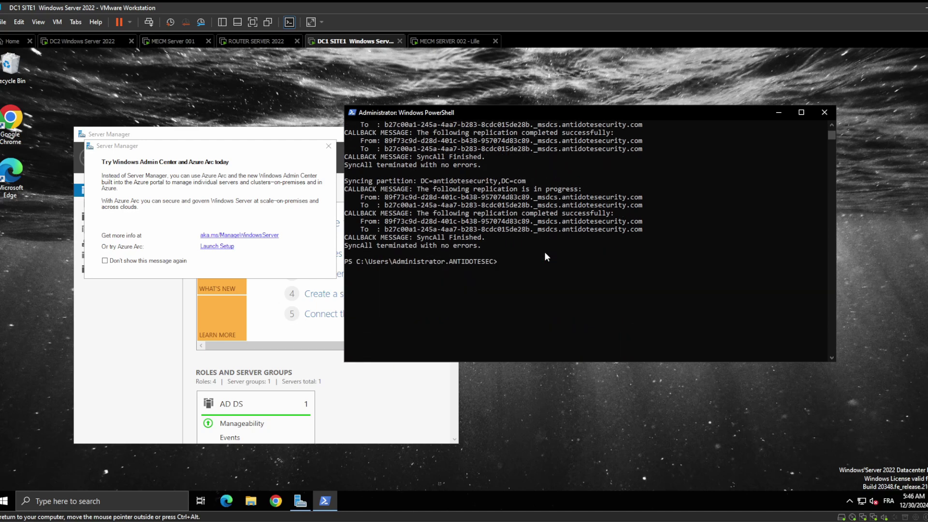
Step: Run repadmin /showrepl on DC1 and review the last replication attempt for each inbound neighbour partition
key("Up")
key("Up")
key("Return")
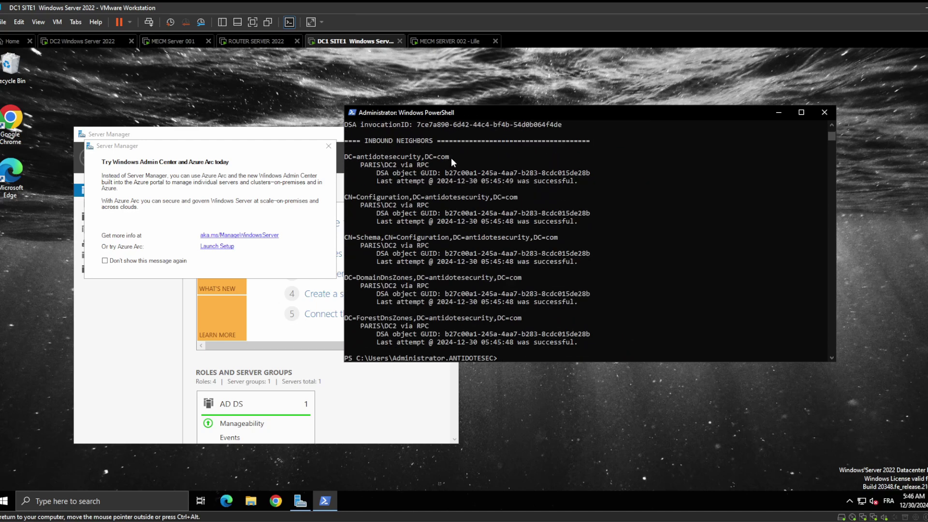
scroll(491, 199, "up", 7)
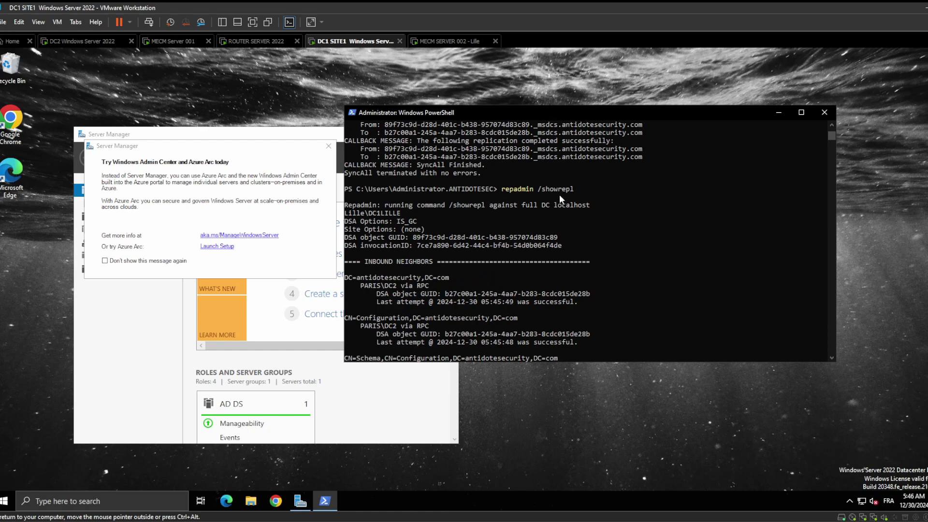
left_click(574, 188)
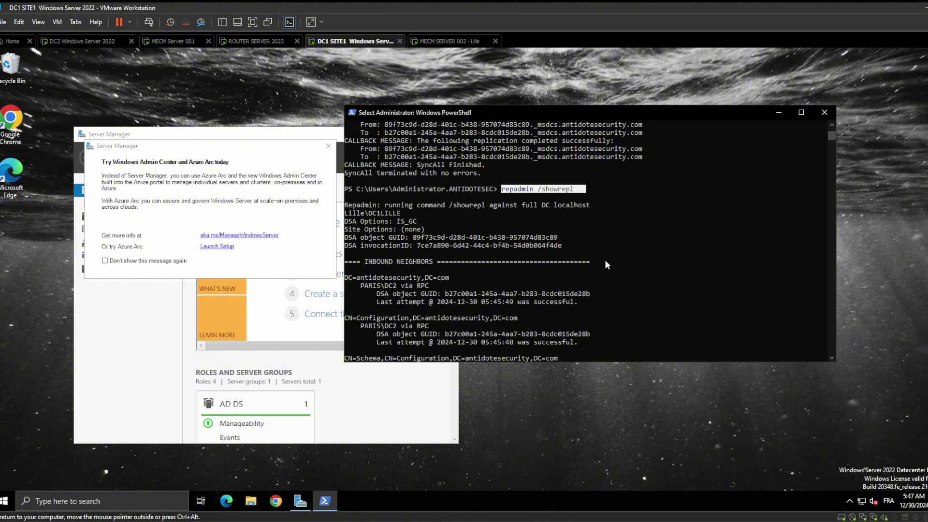
scroll(581, 246, "down", 2)
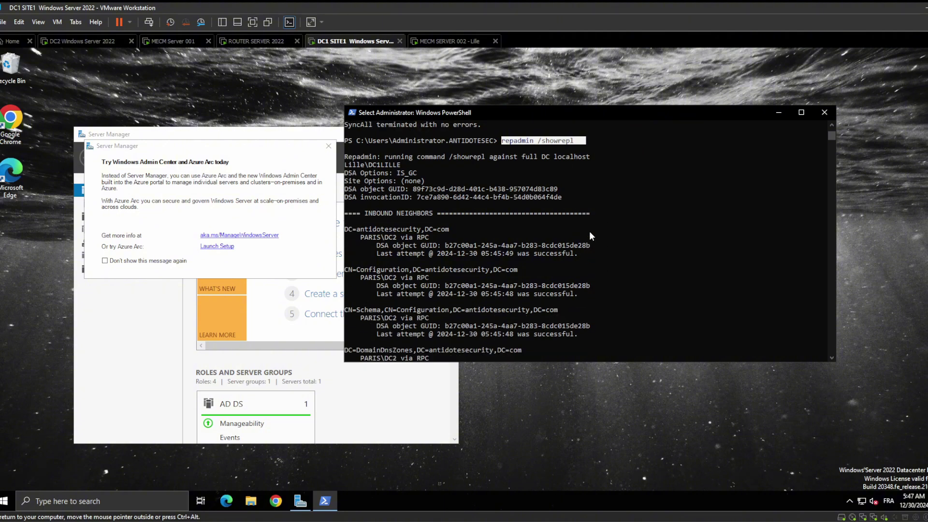
left_click(595, 229)
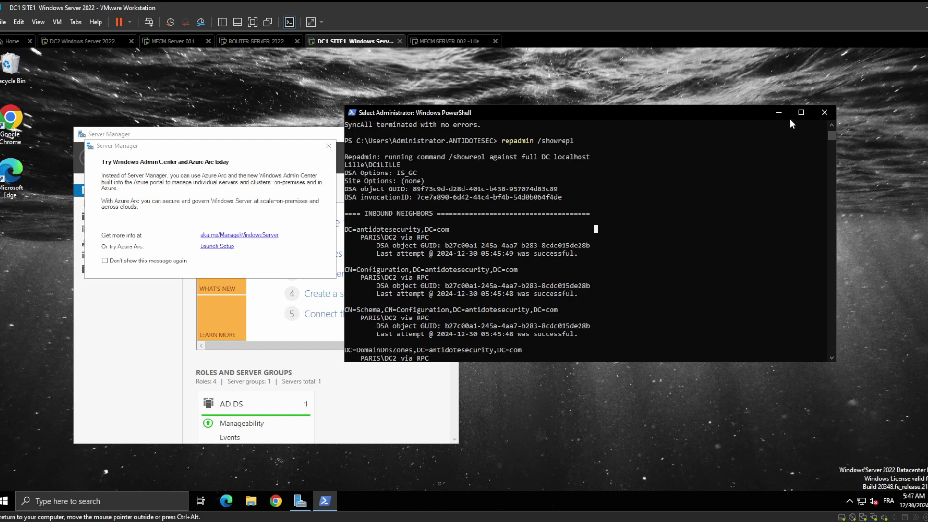
scroll(598, 245, "down", 3)
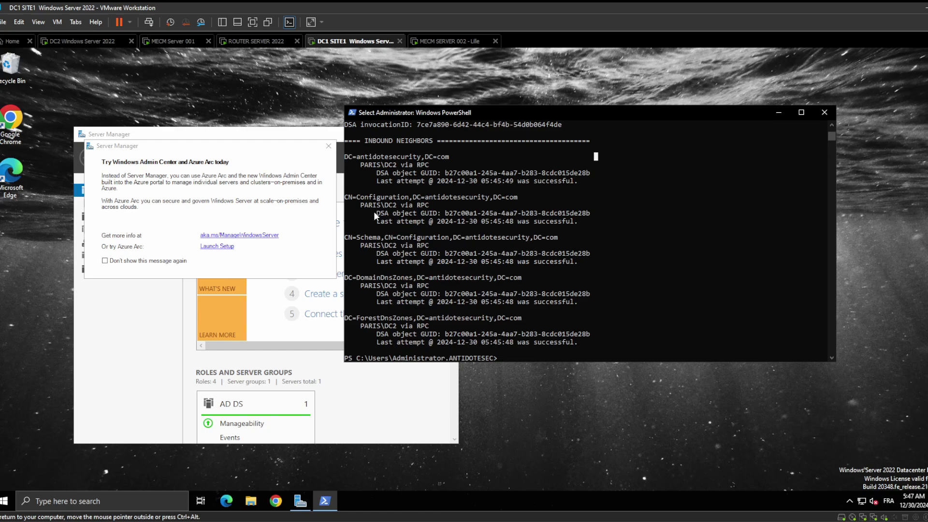
Step: Switch to the DC2 virtual machine and run repadmin /showrepl in PowerShell to check its inbound replication
left_click(76, 42)
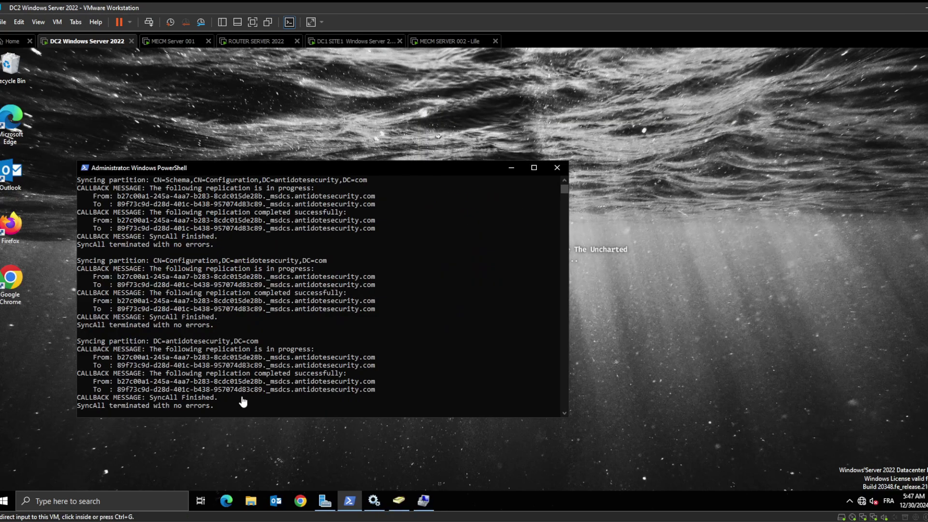
key("Up")
key("Up")
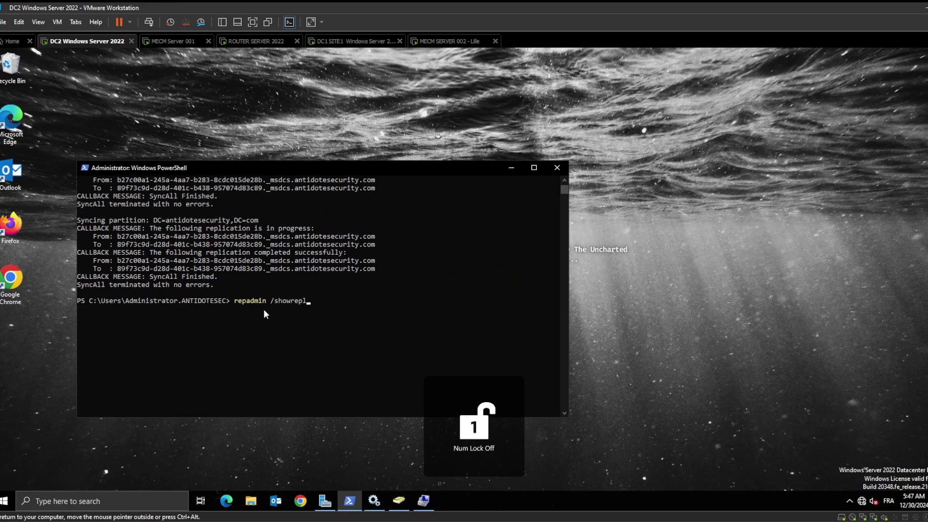
key("Return")
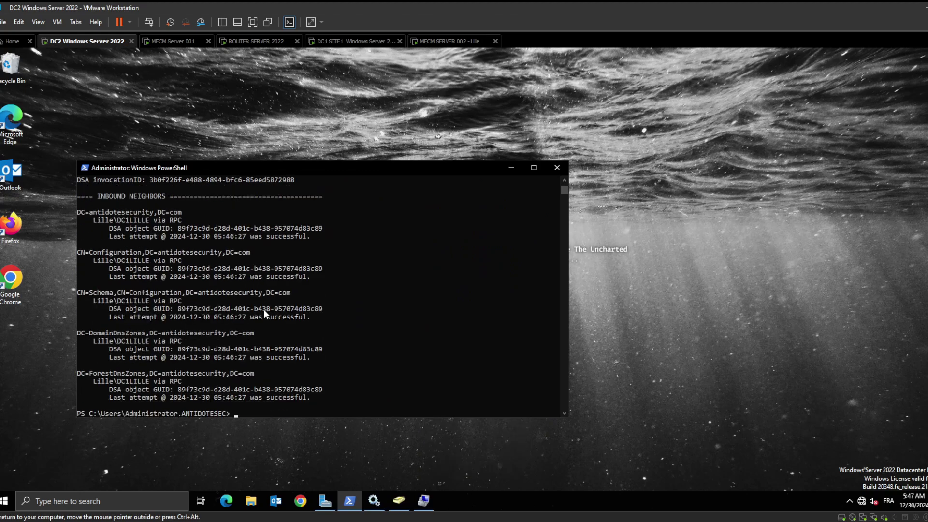